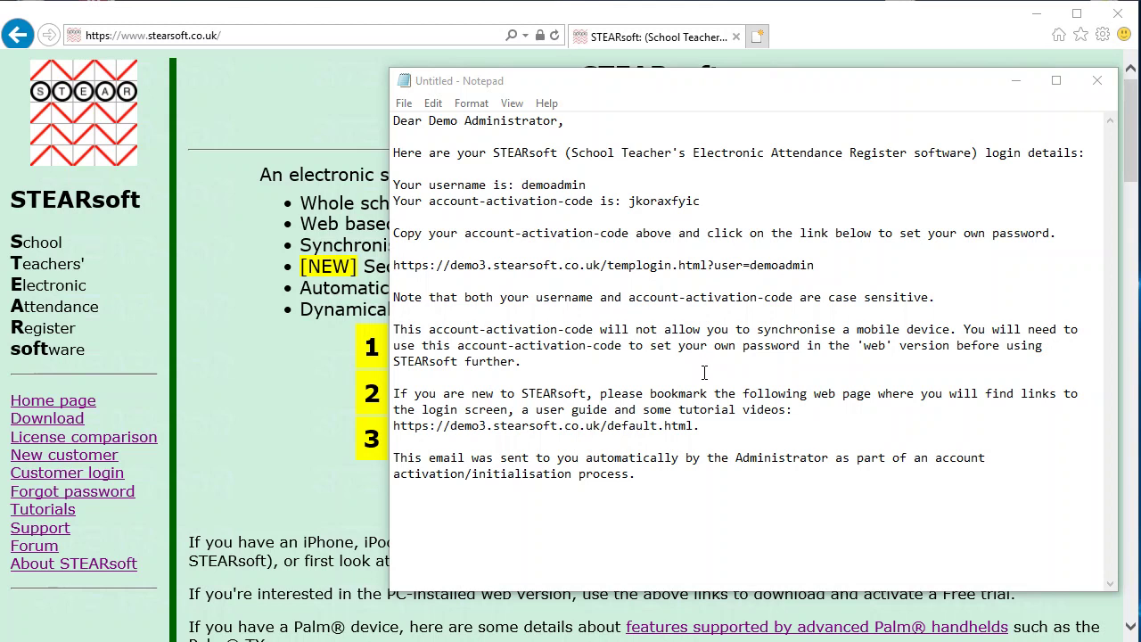
- Copy the templogin activation link from the Notepad email and load it in Internet Explorer
double_click(414, 265)
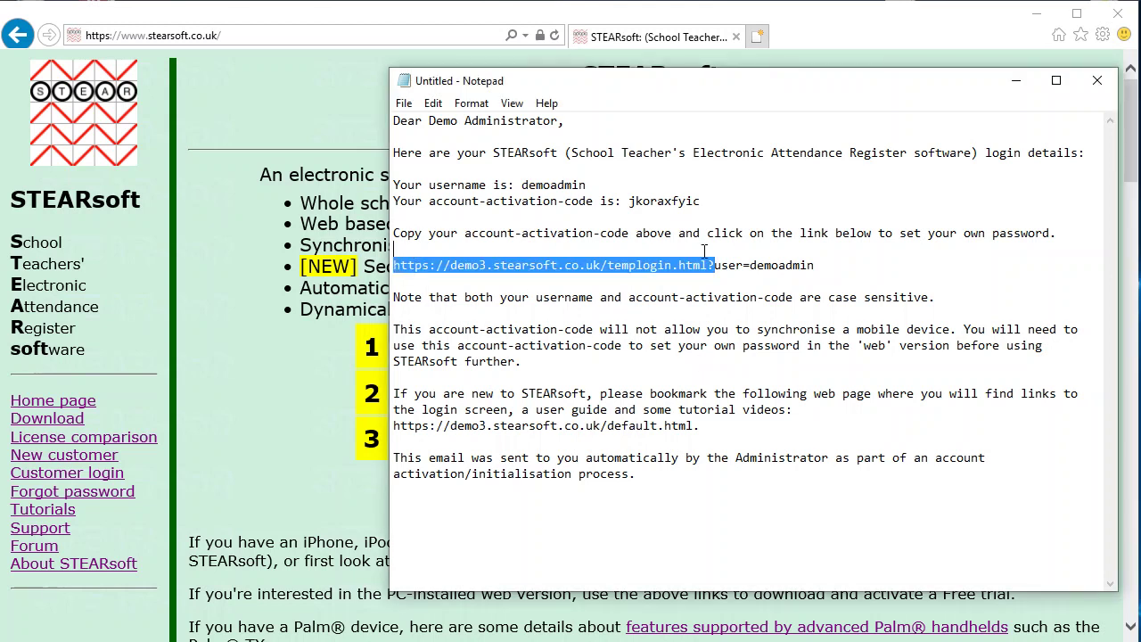
drag(704, 251, 781, 259)
key(ctrl+c)
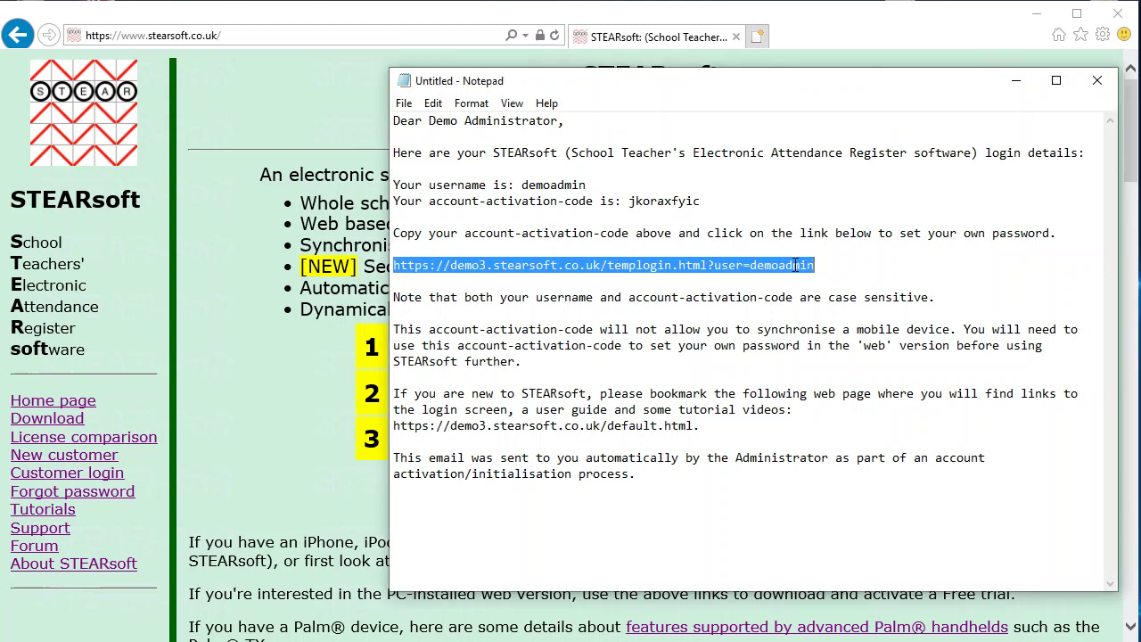
click(254, 36)
key(ctrl+v)
key(Return)
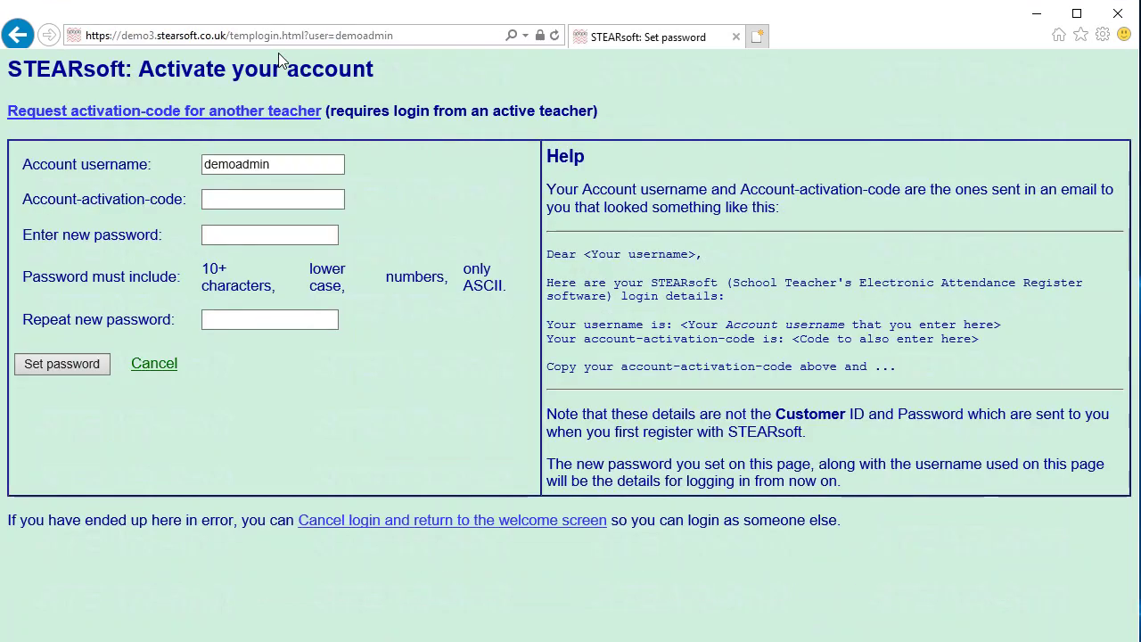
- Paste the activation code from the email into the Account-activation-code field
click(266, 200)
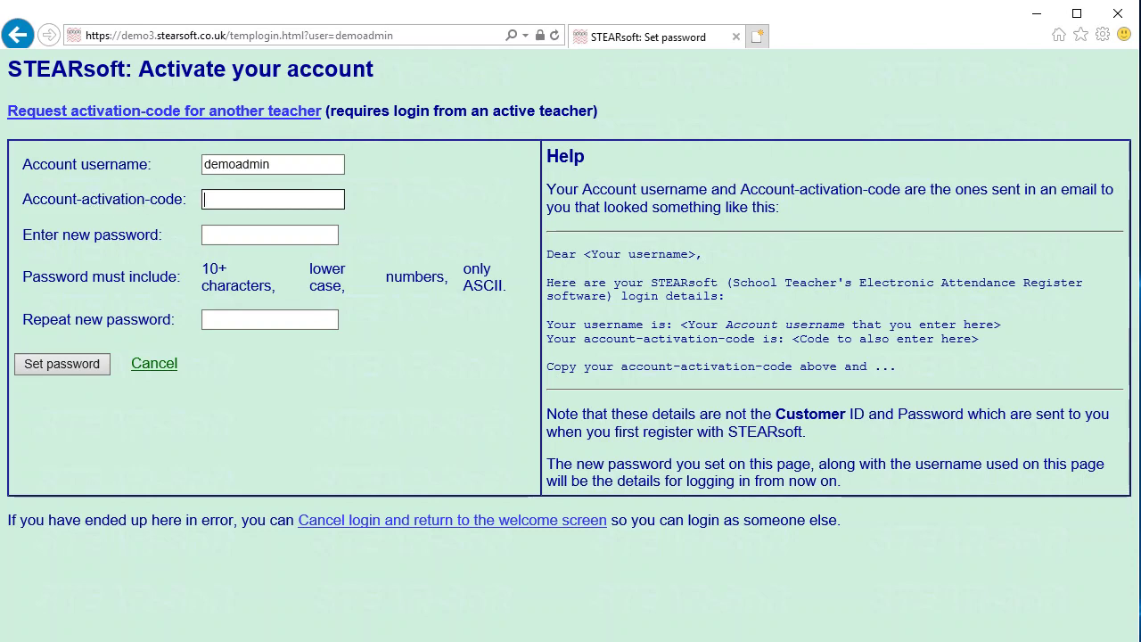
key(alt+Tab)
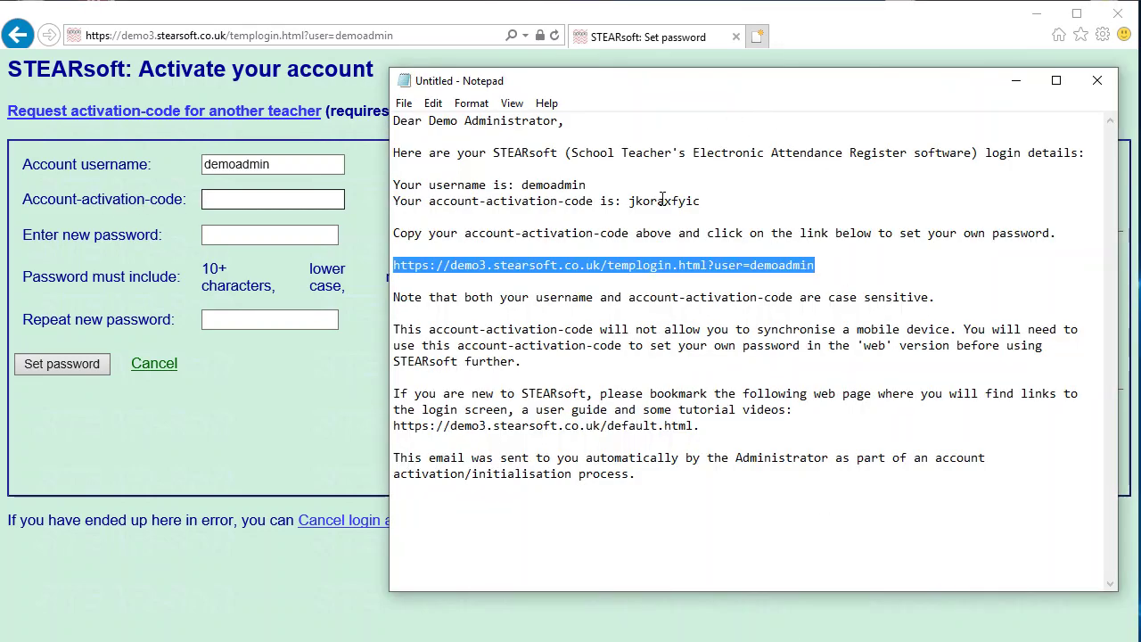
double_click(663, 201)
key(ctrl+c)
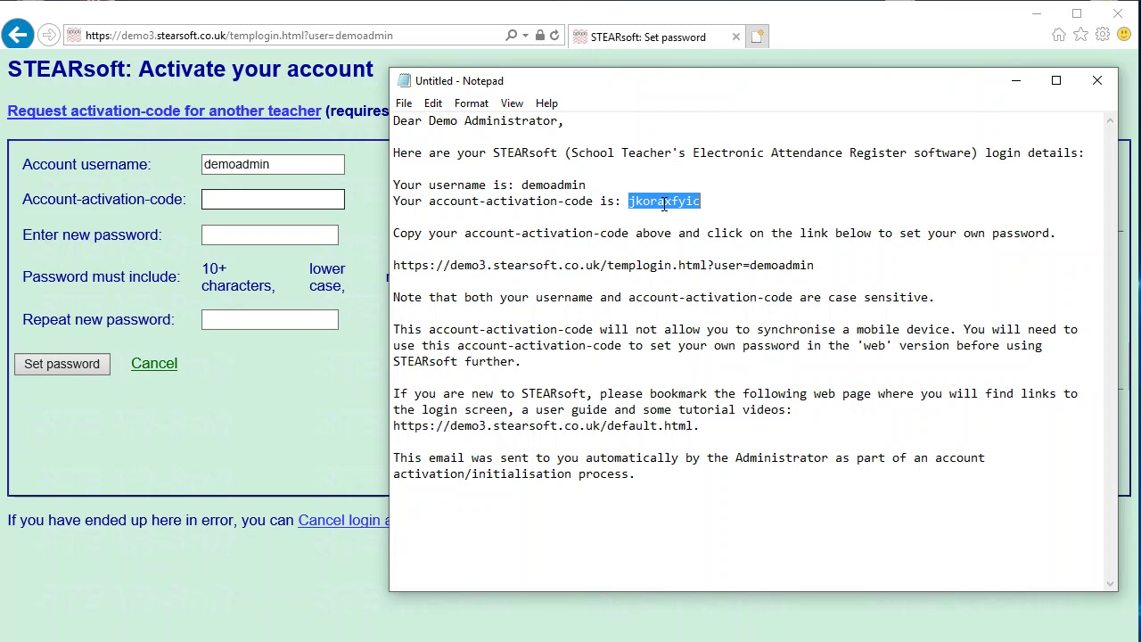
click(245, 201)
key(ctrl+v)
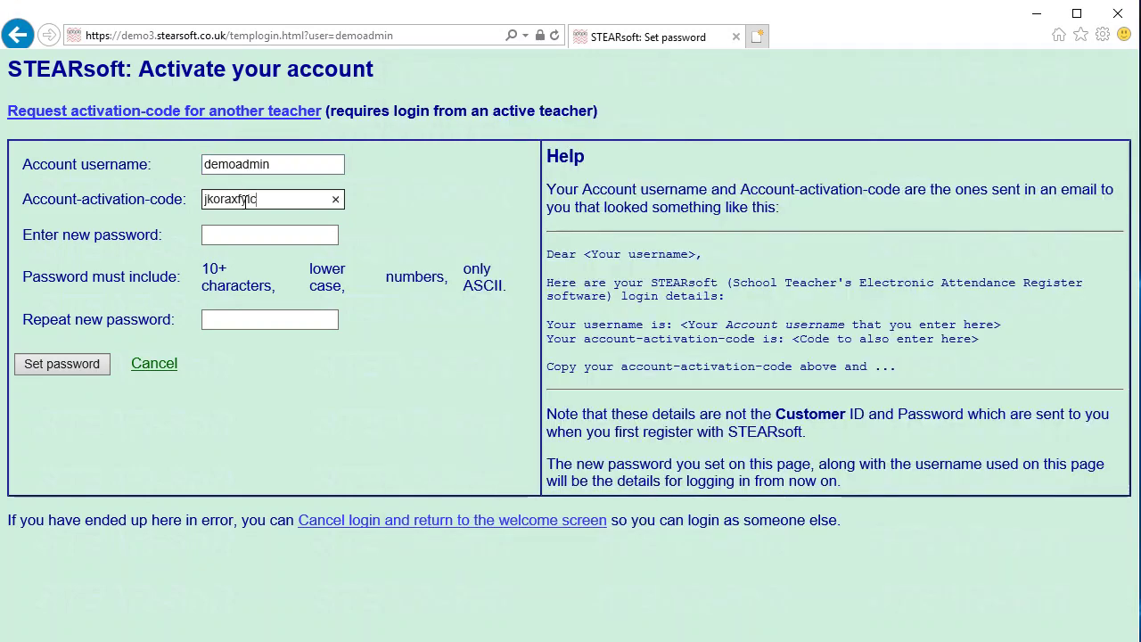
- Enter the new password in both password fields and submit with Set password
click(235, 239)
text(abc)
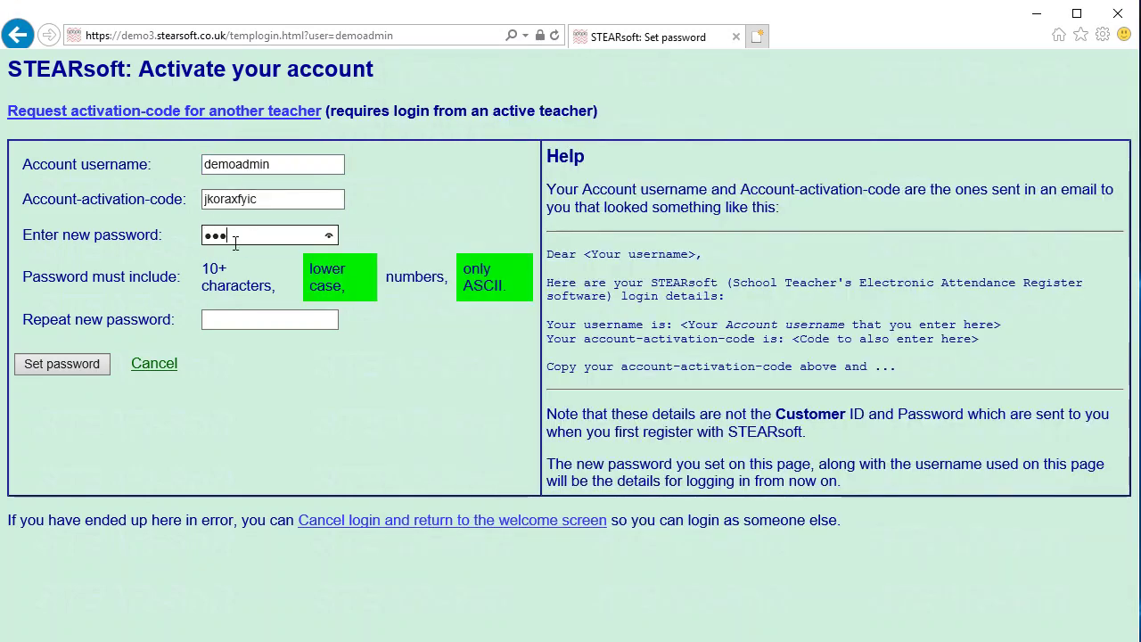
text(de123456)
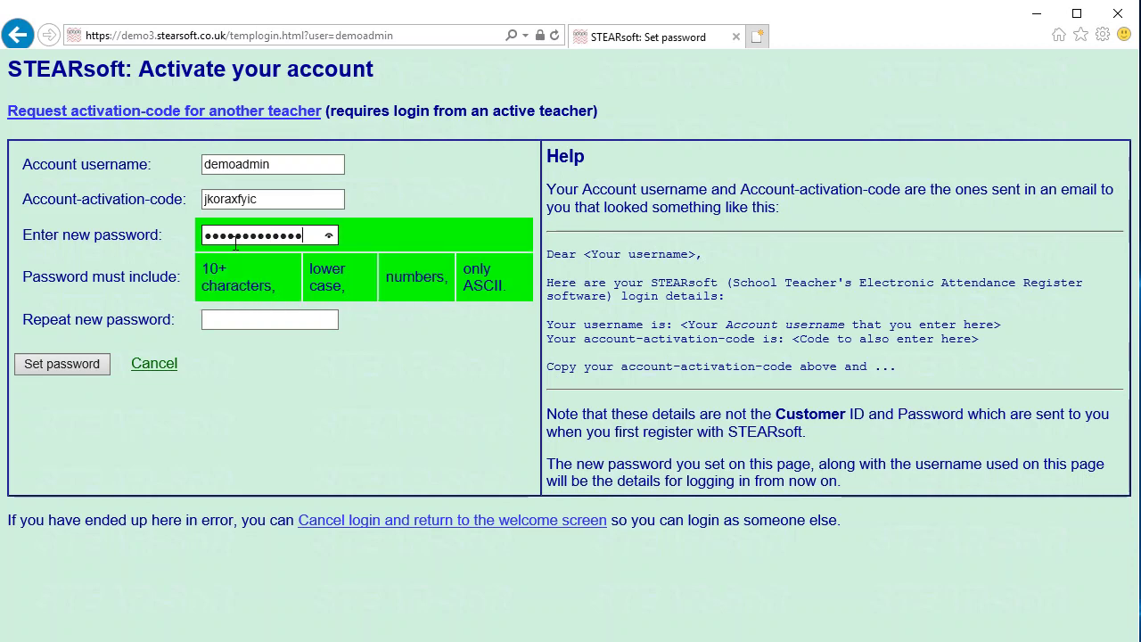
key(Tab)
text(abcde123)
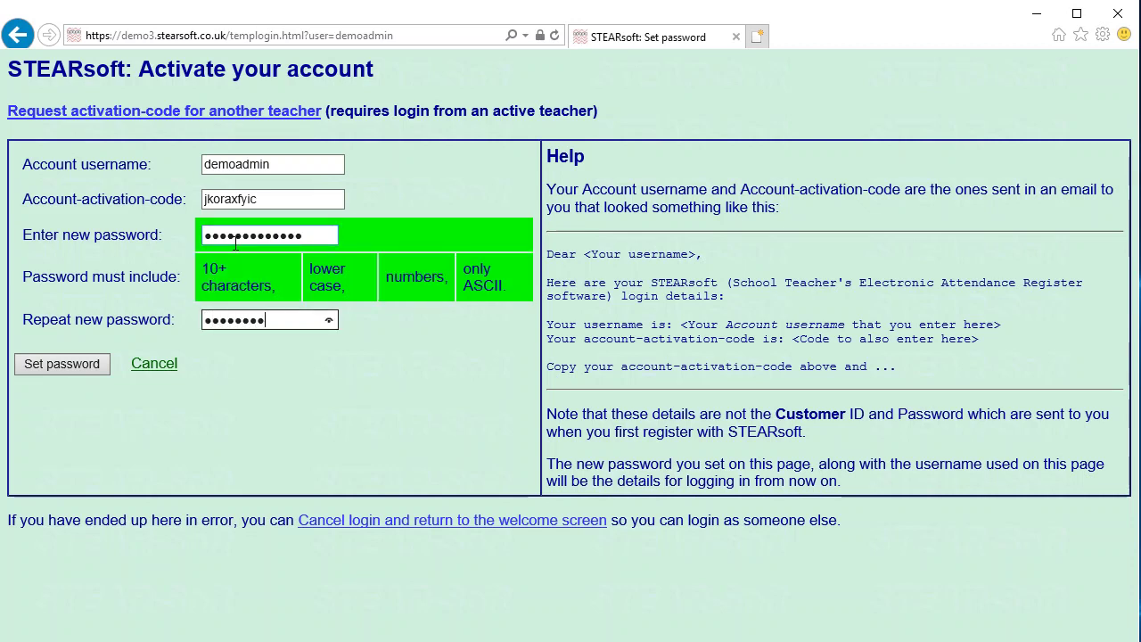
text(45678)
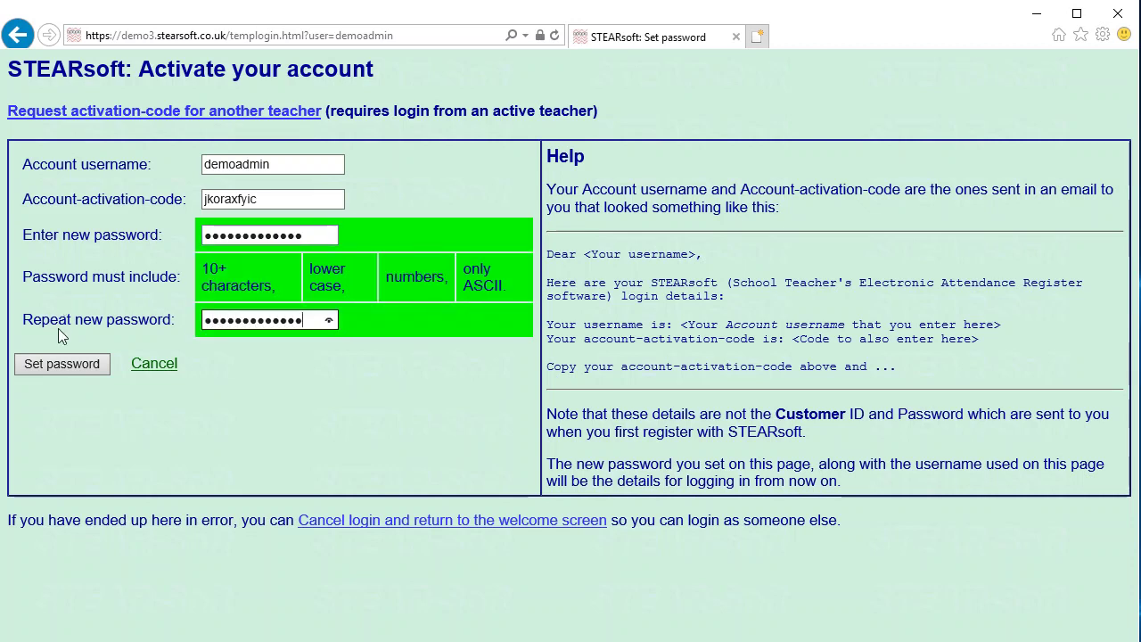
click(57, 365)
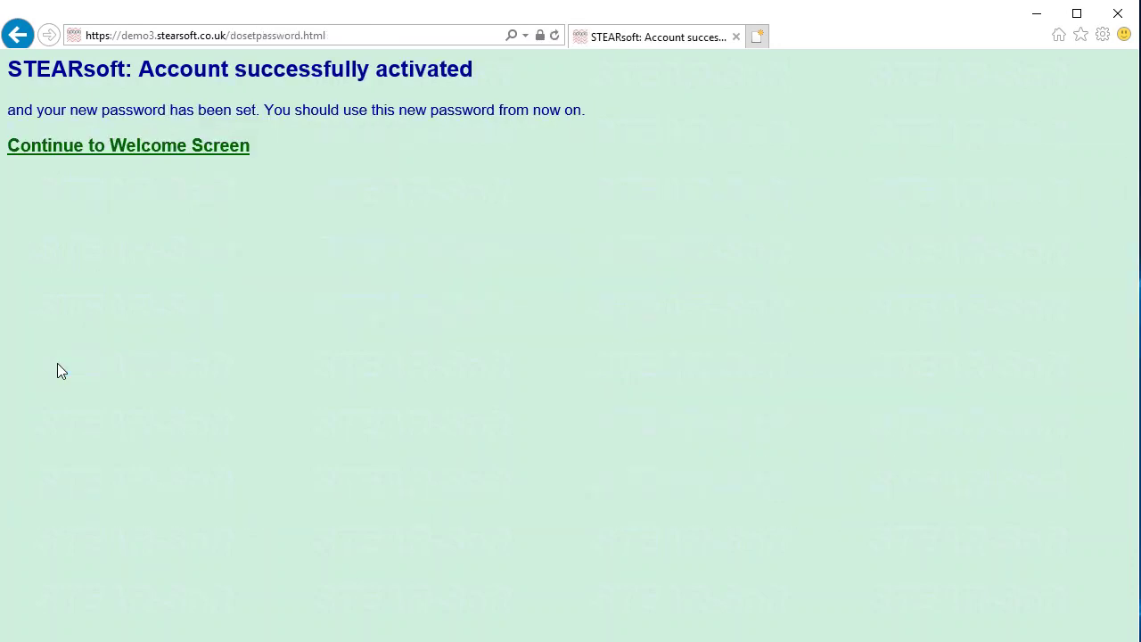
- Open Administrator login and replace the prefilled username with the one copied from the email
click(109, 144)
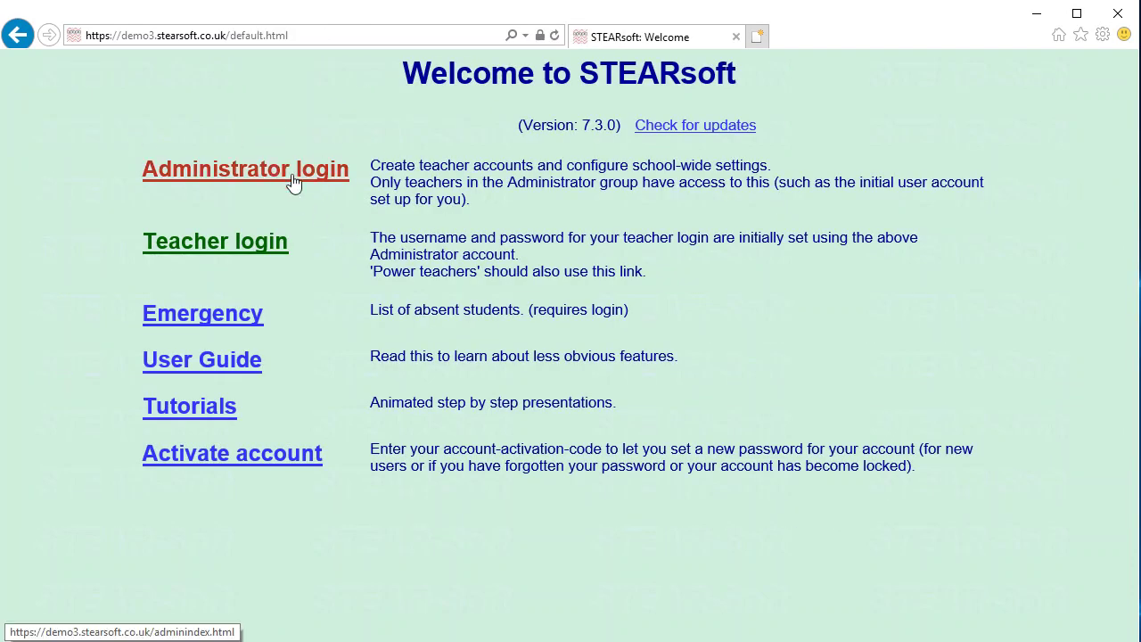
click(263, 172)
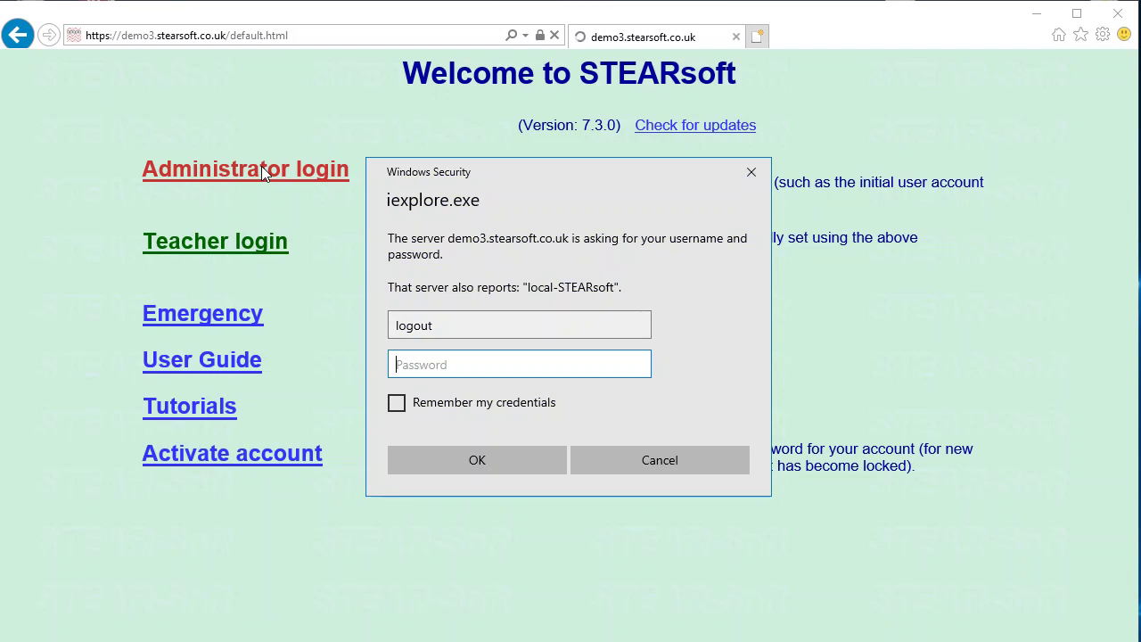
click(457, 326)
double_click(457, 326)
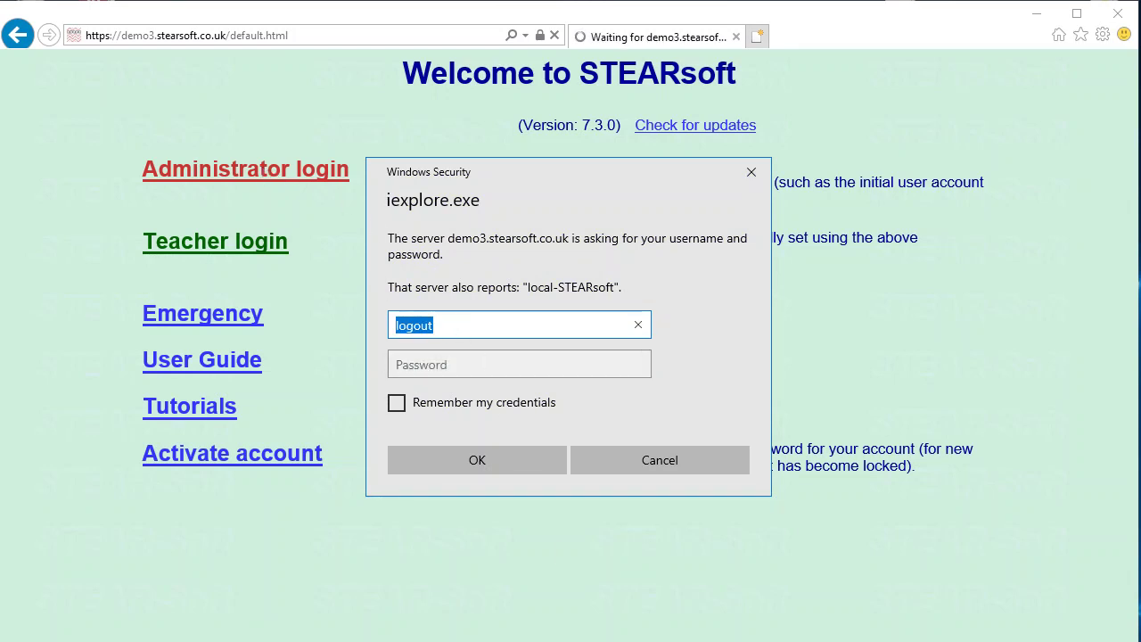
key(alt+Tab)
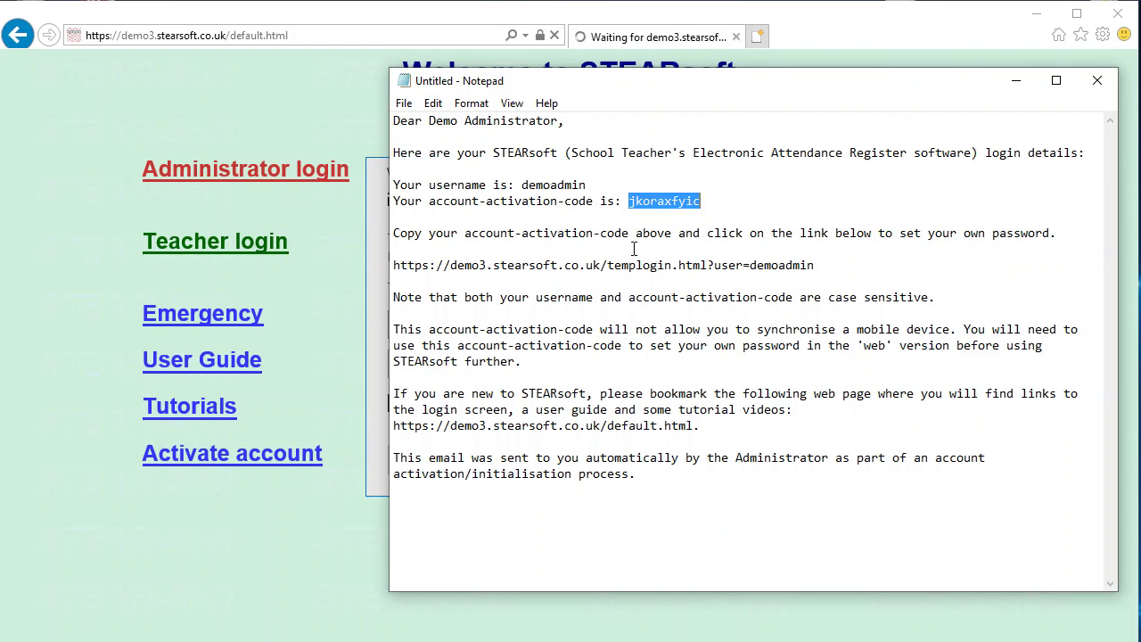
click(601, 236)
double_click(547, 184)
key(ctrl+c)
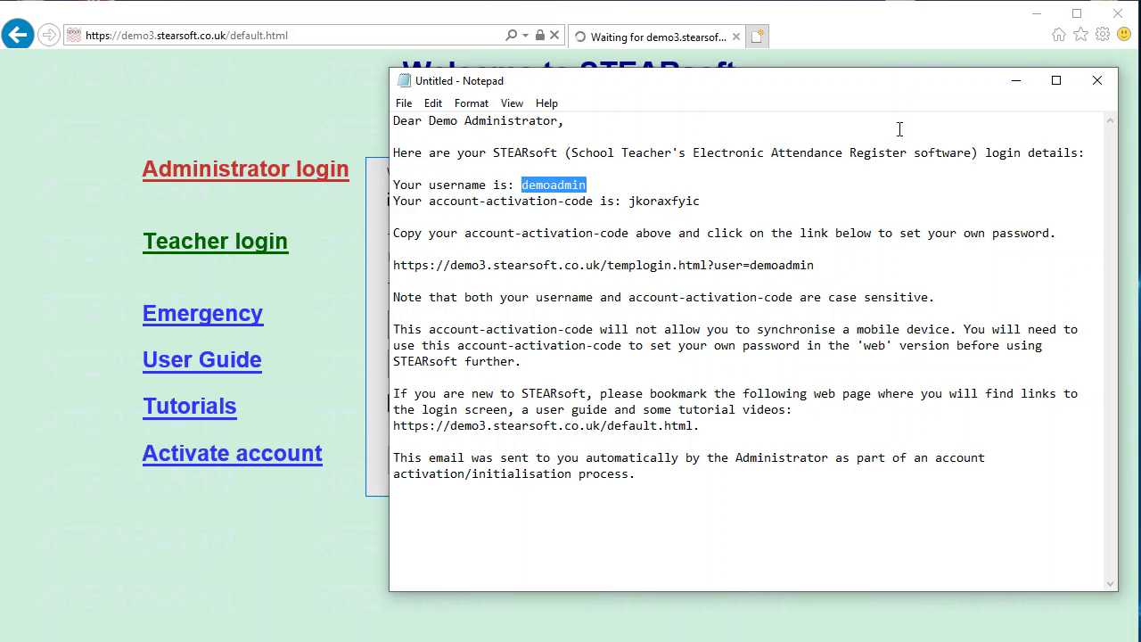
click(1015, 80)
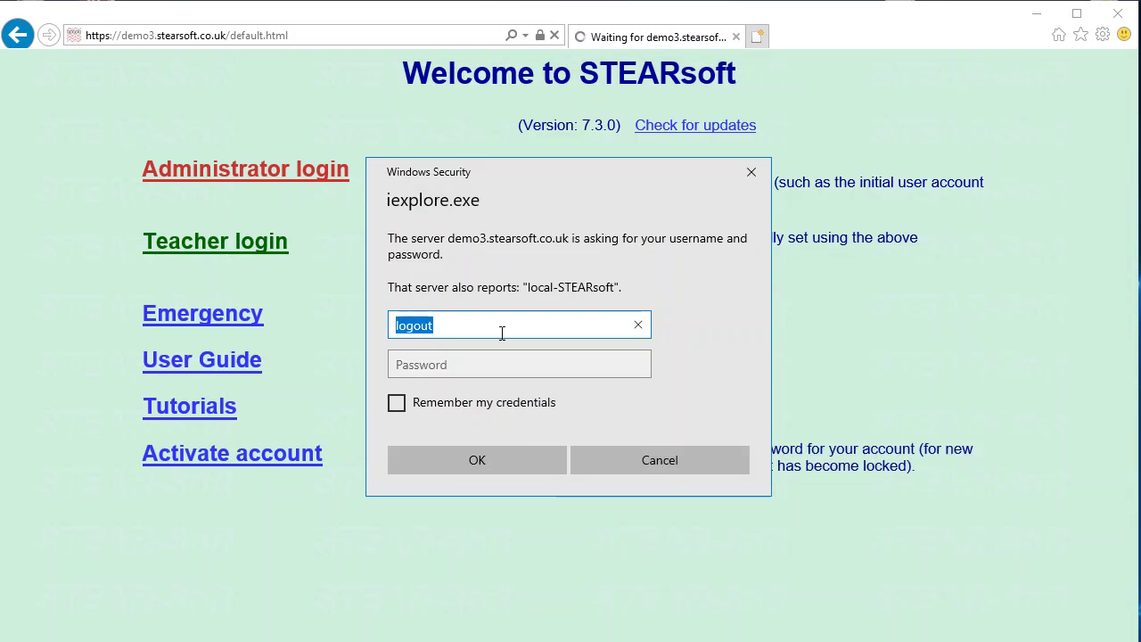
key(ctrl+v)
- Enter the new password, tick Remember my credentials, and submit the login
click(487, 365)
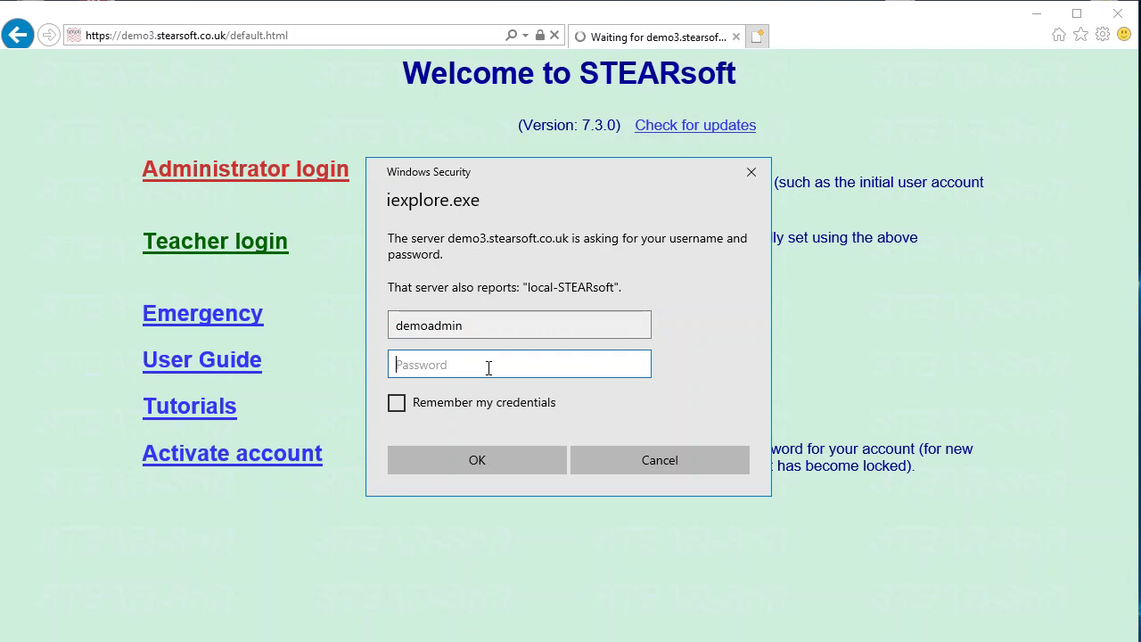
text(•••••••••)
click(398, 405)
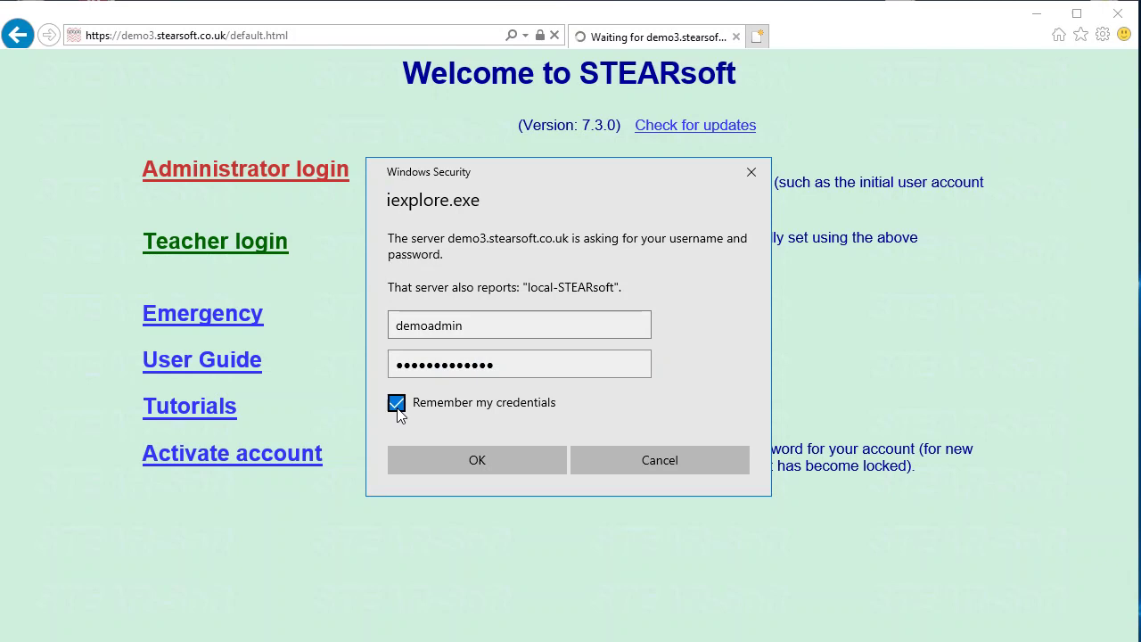
click(480, 456)
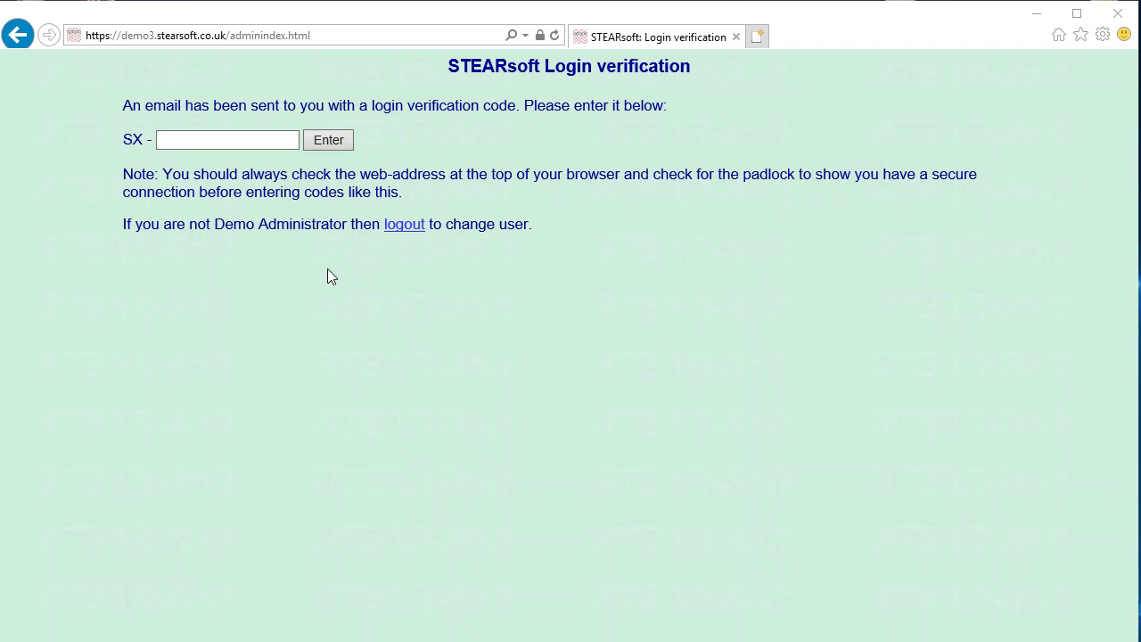
- Submit the emailed verification code, trust this device permanently, and continue to Administrator control
click(241, 141)
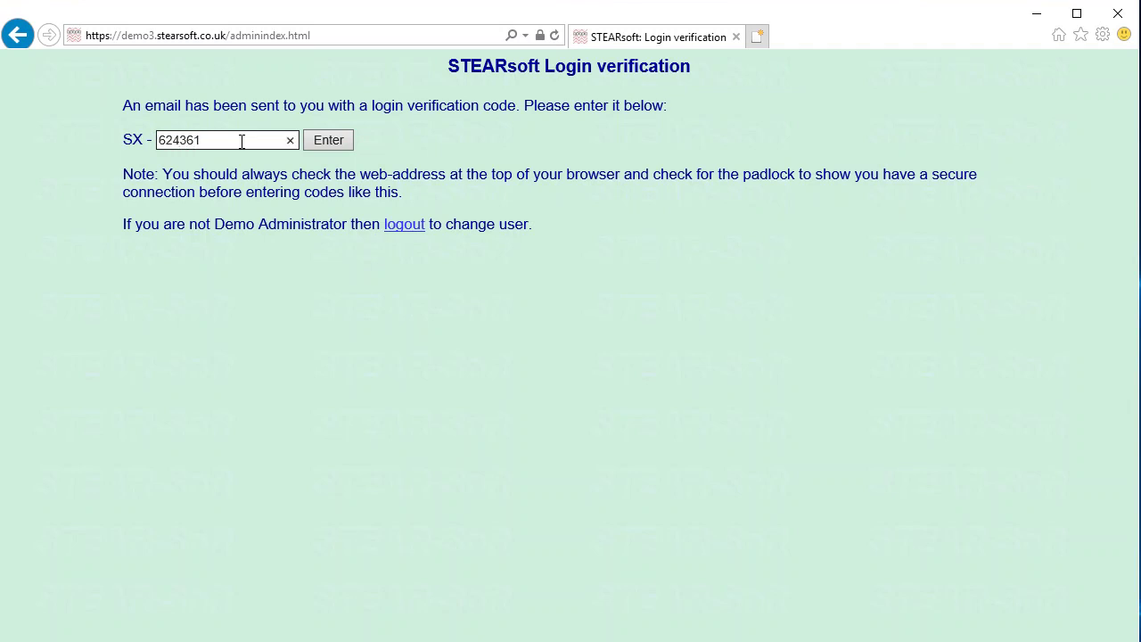
text(624361)
click(326, 140)
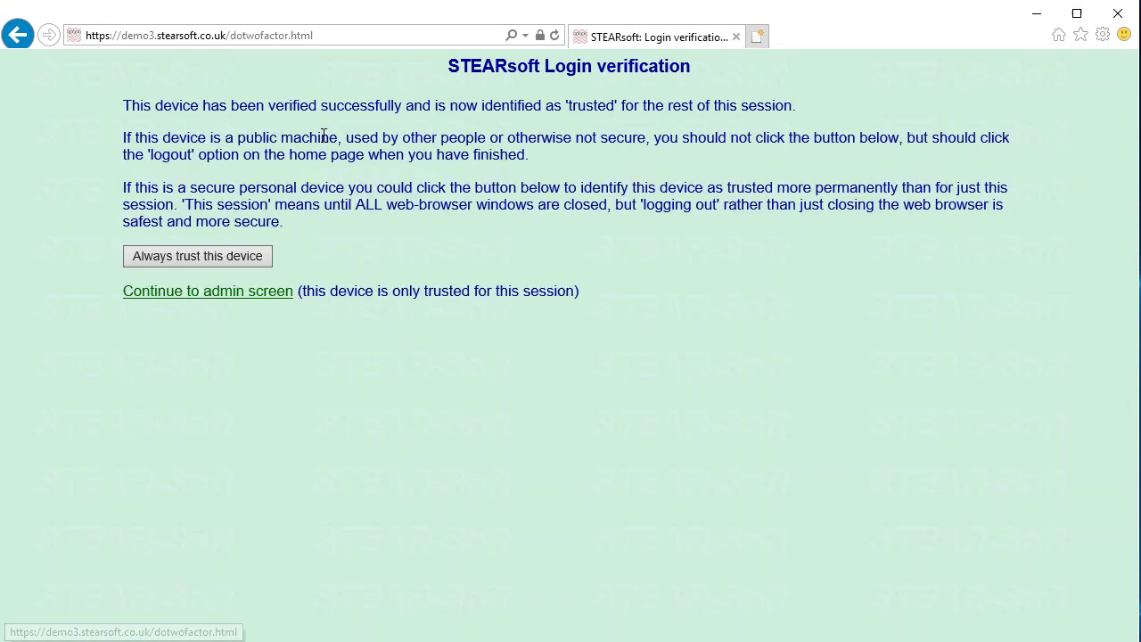
click(197, 258)
click(210, 181)
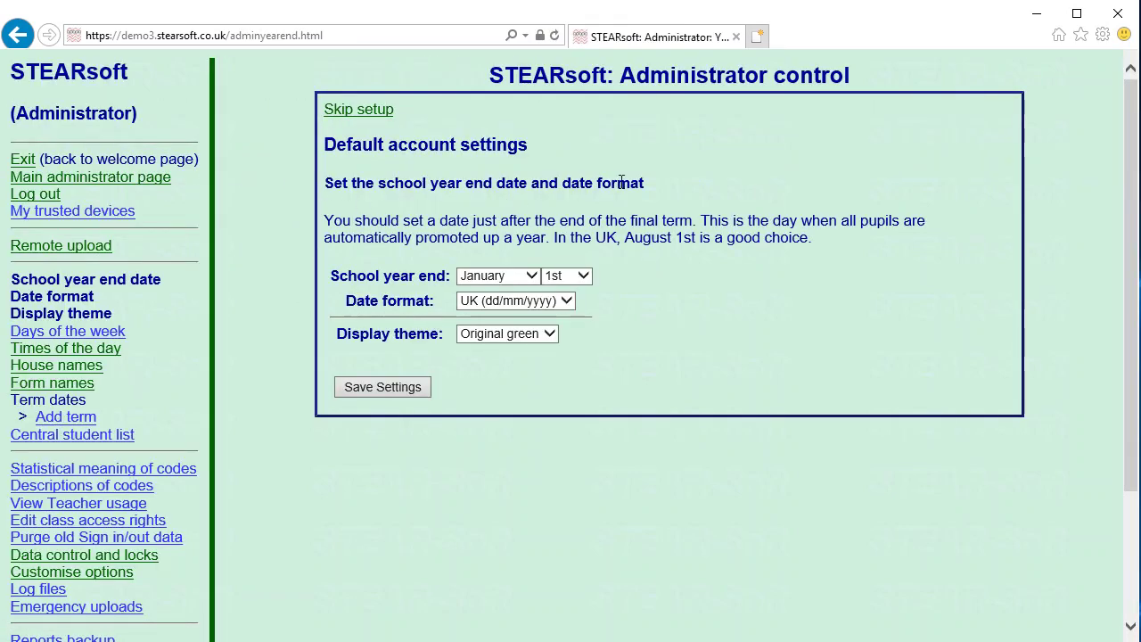
- Save August as the school year end month, skip remote upload, and choose Mon-Fri (1 week)
click(535, 275)
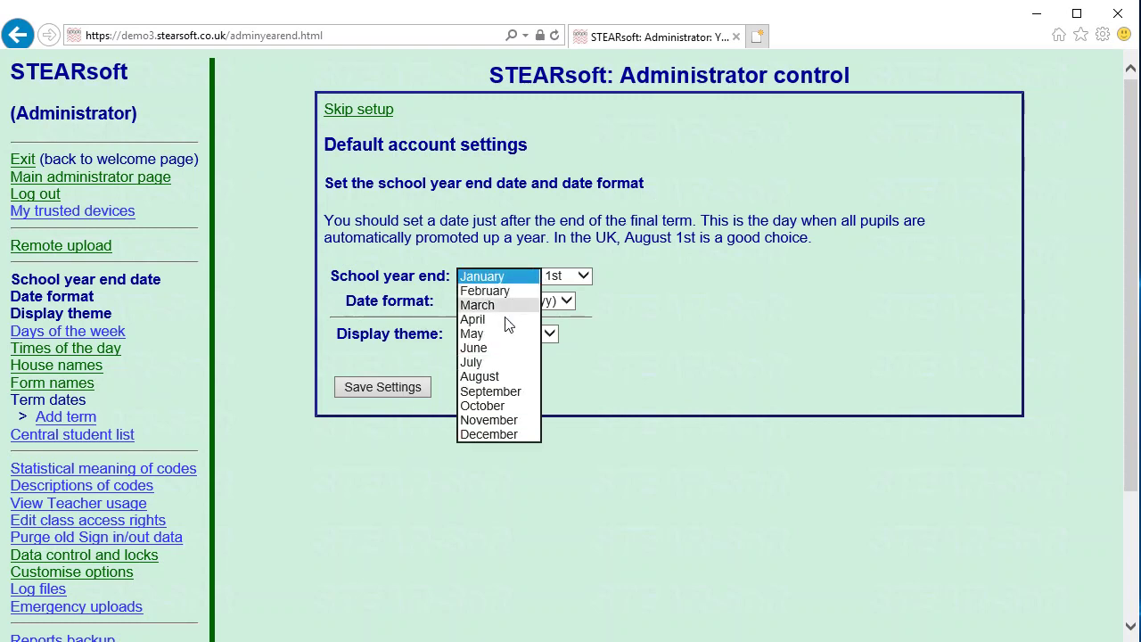
click(496, 379)
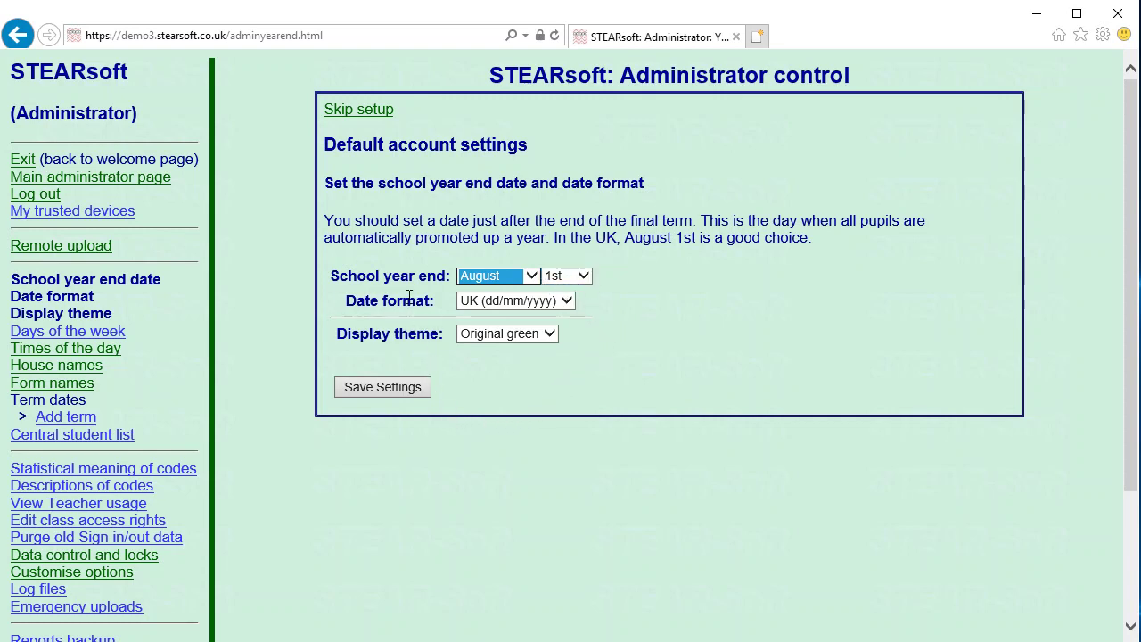
click(382, 392)
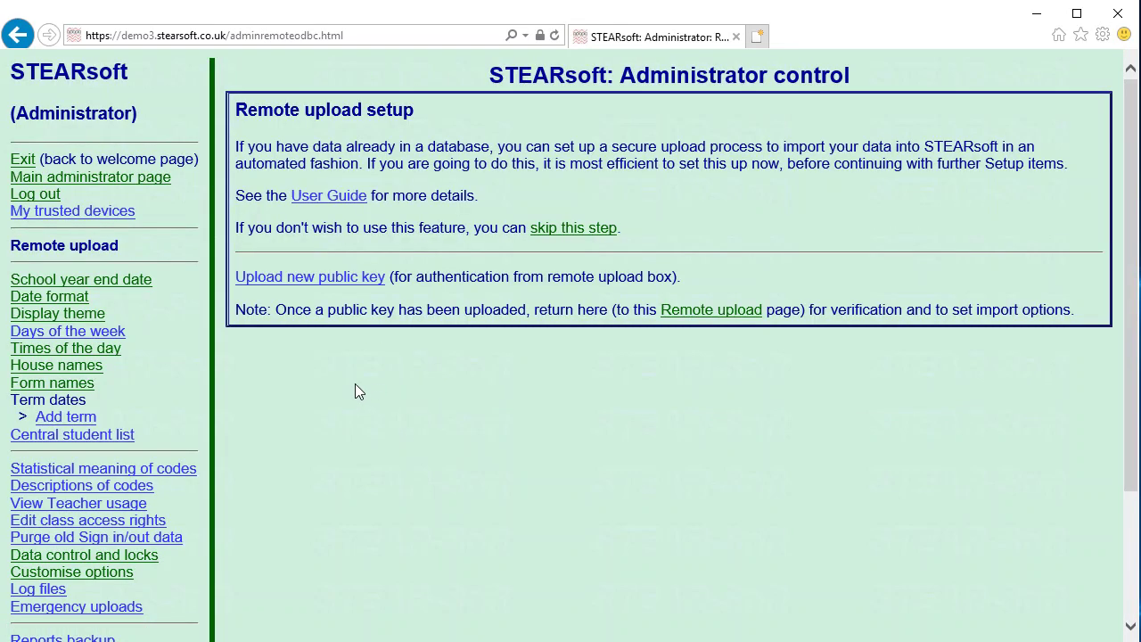
click(592, 229)
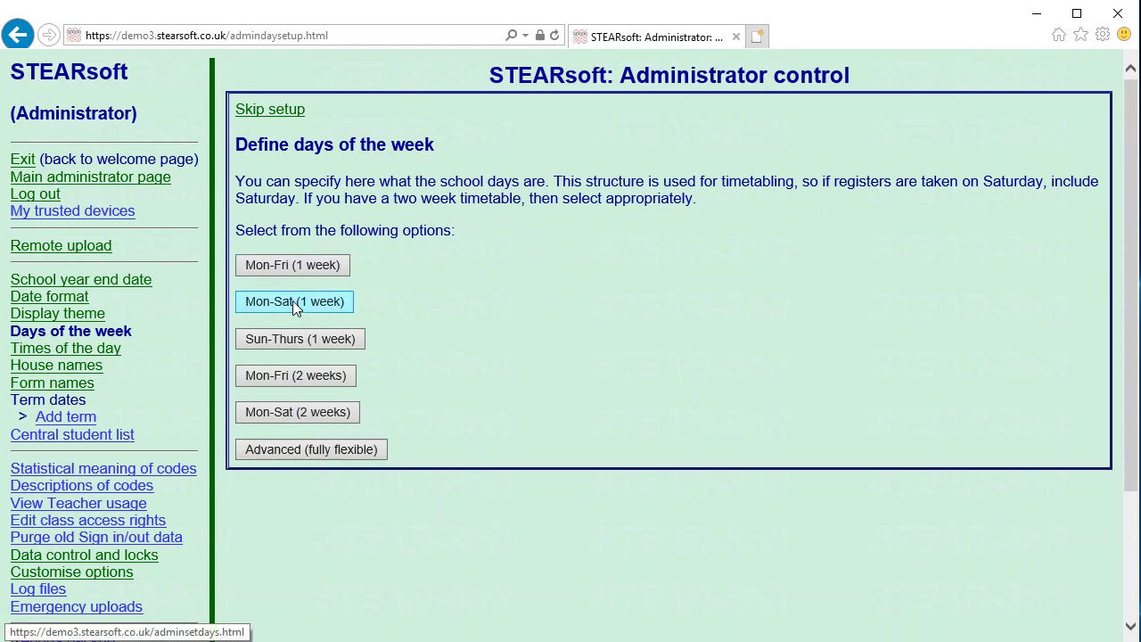
click(297, 267)
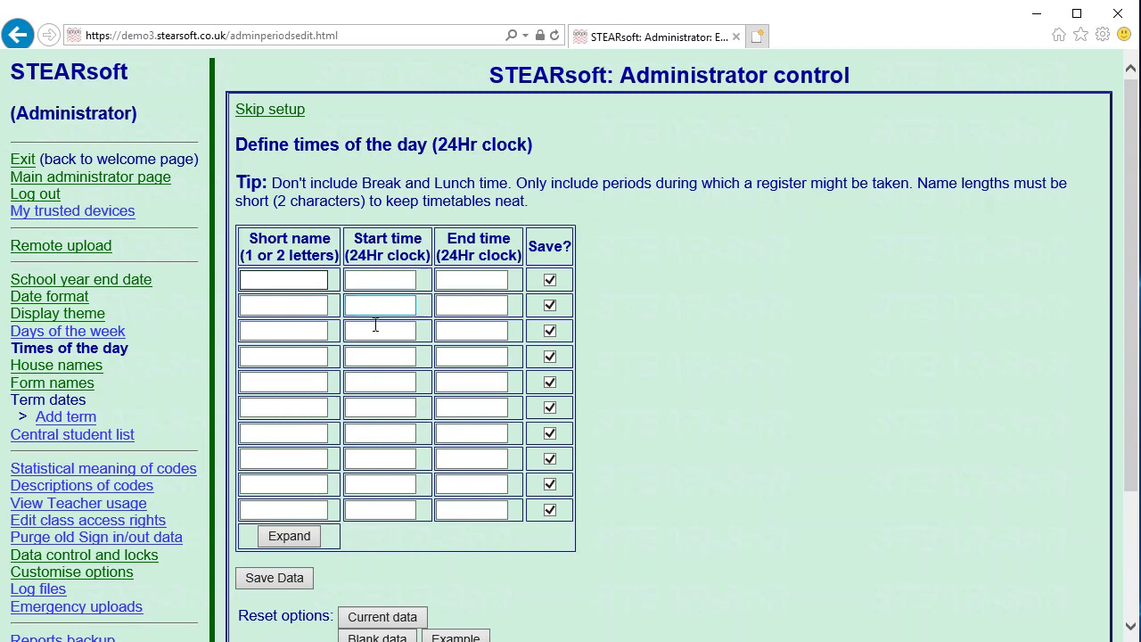
- Fill the times table with example periods, rename short names ra to am and rp to pm, and save
scroll(378, 349, down, 2)
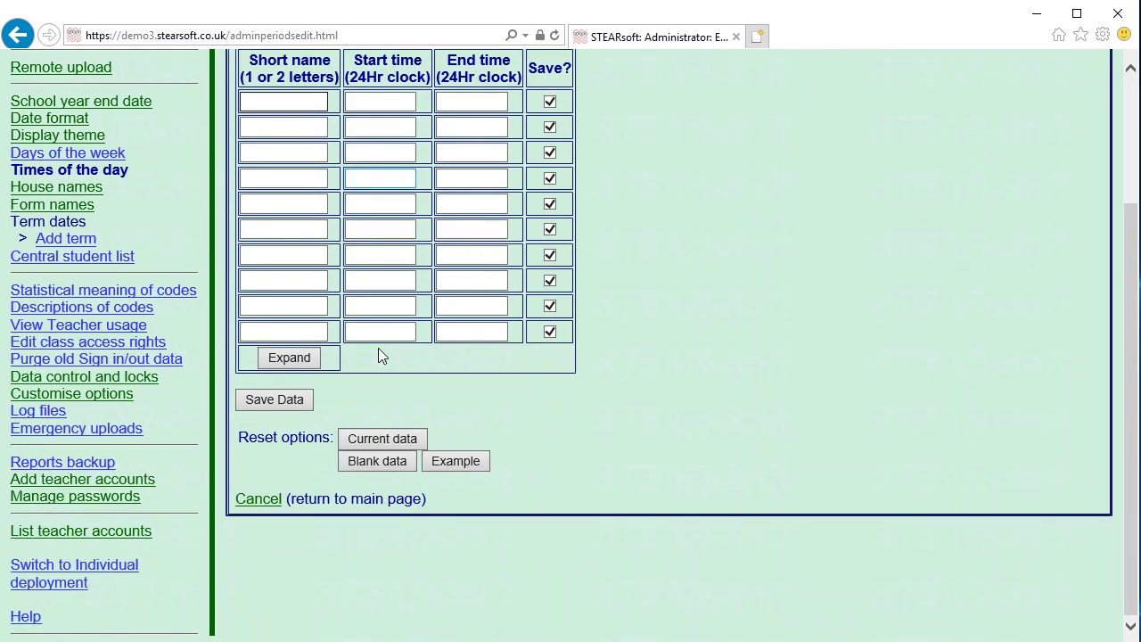
scroll(468, 379, up, 1)
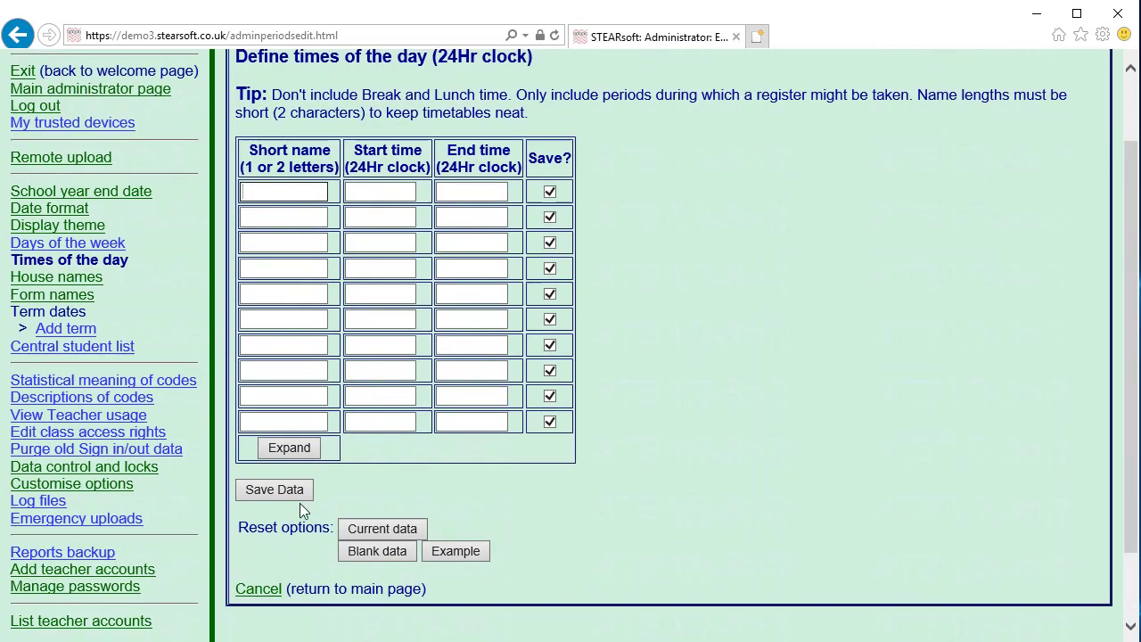
click(450, 552)
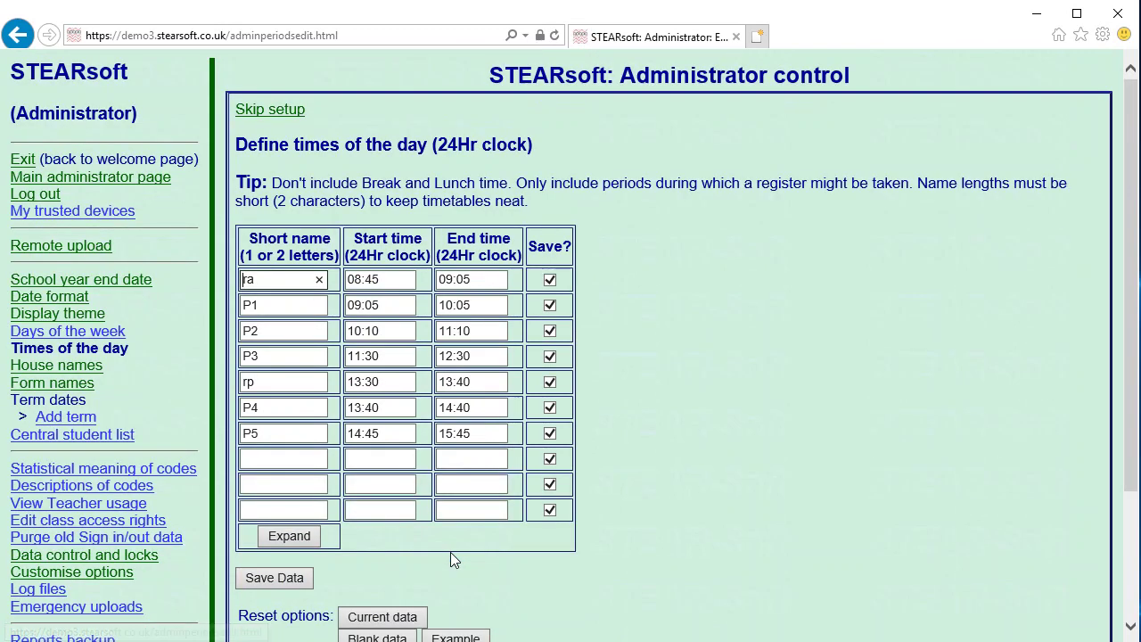
drag(265, 186, 603, 184)
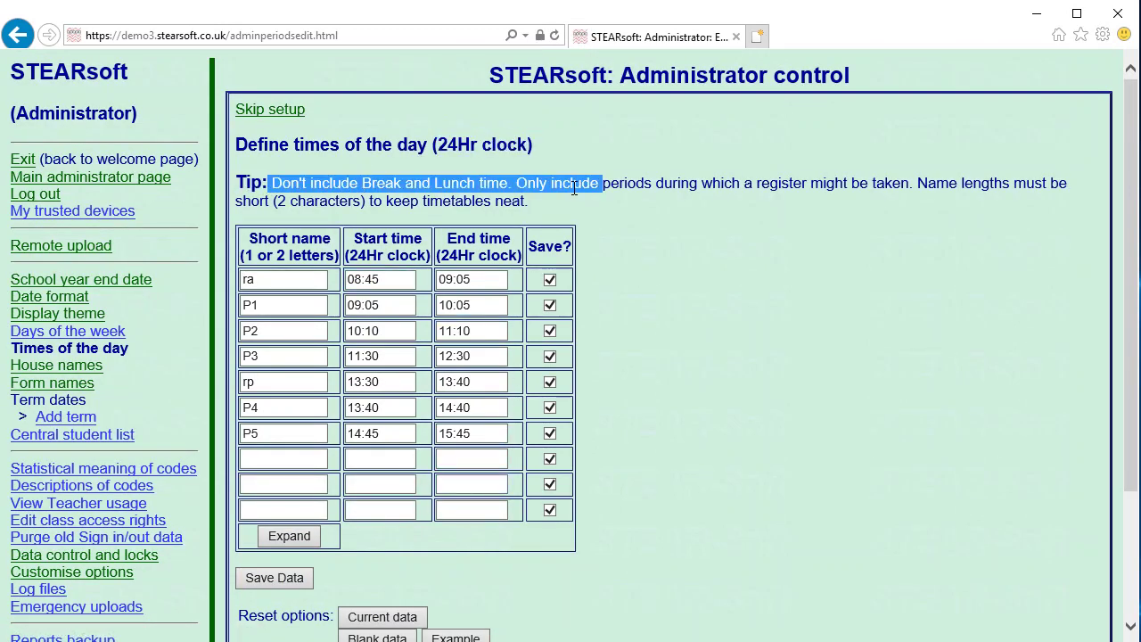
double_click(263, 285)
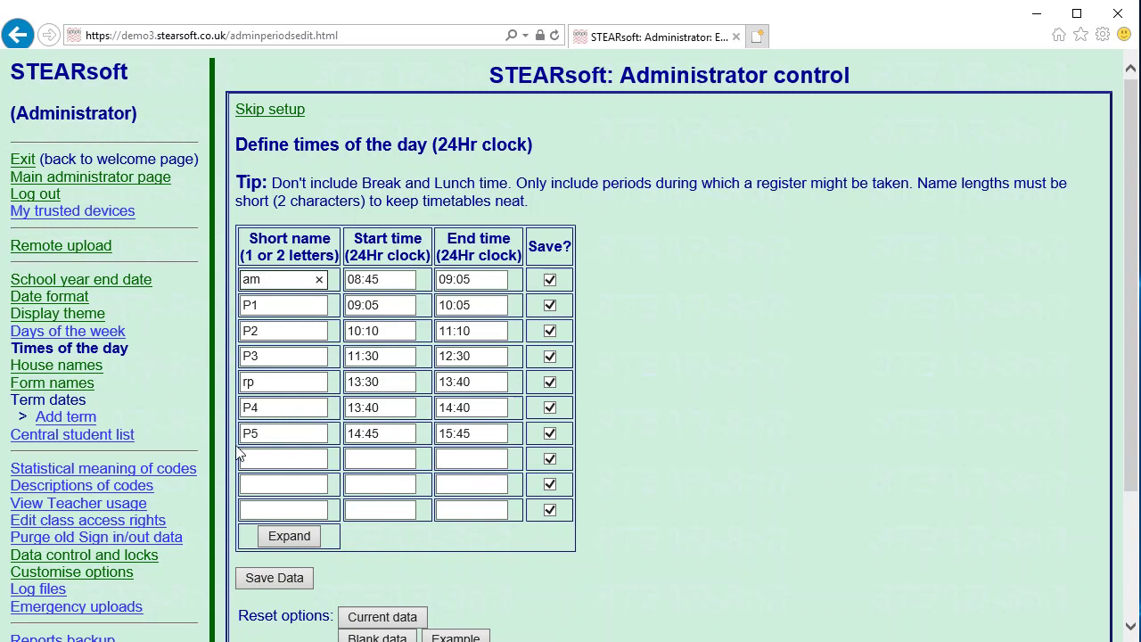
double_click(257, 381)
text(p)
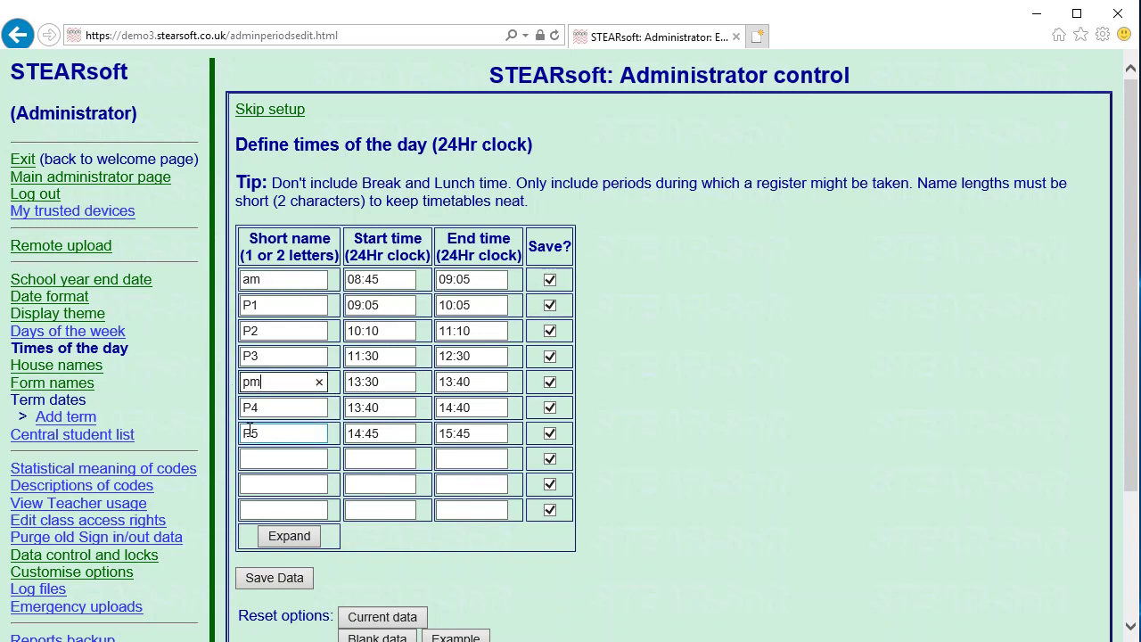
click(284, 579)
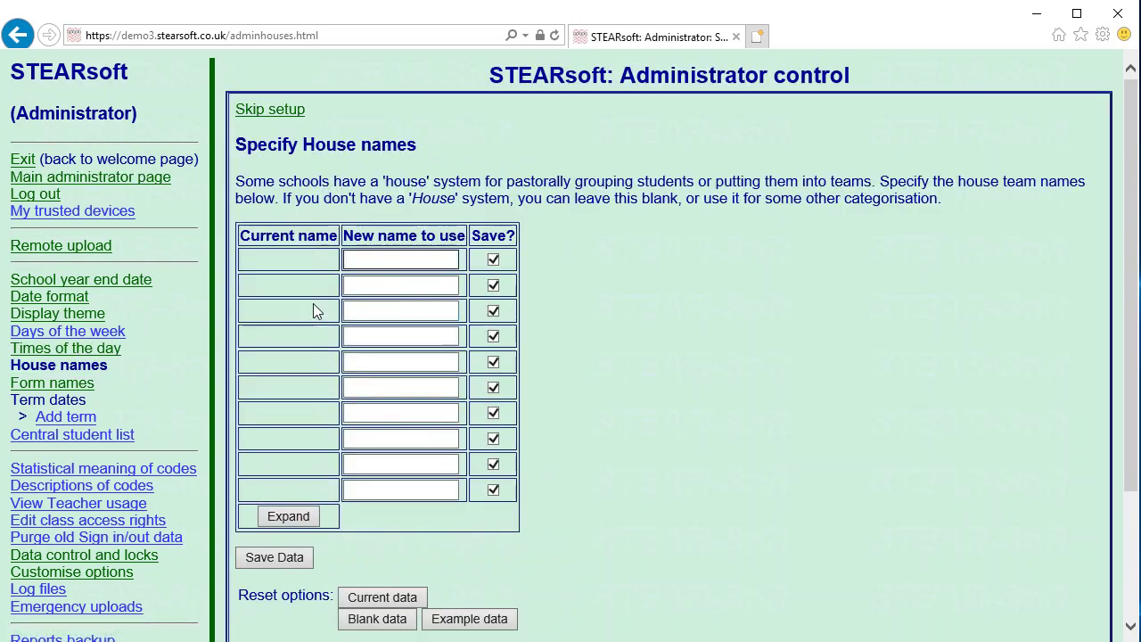
- Save the example houses Red, Blue, Green and Yellow, then skip the Form names step
click(469, 618)
click(284, 522)
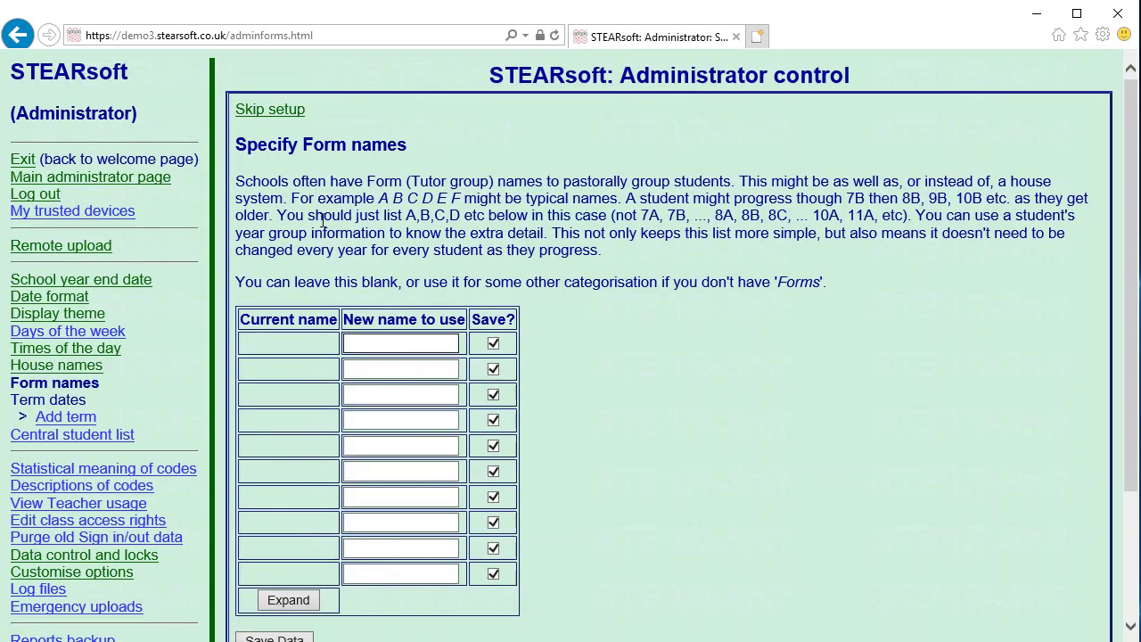
scroll(344, 259, down, 3)
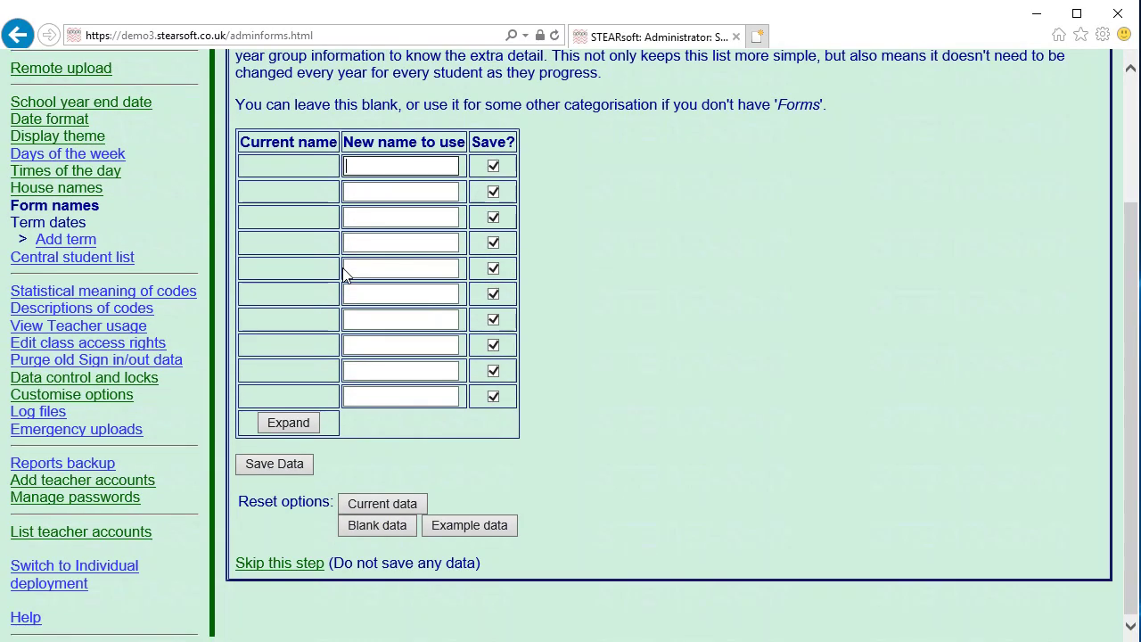
click(271, 563)
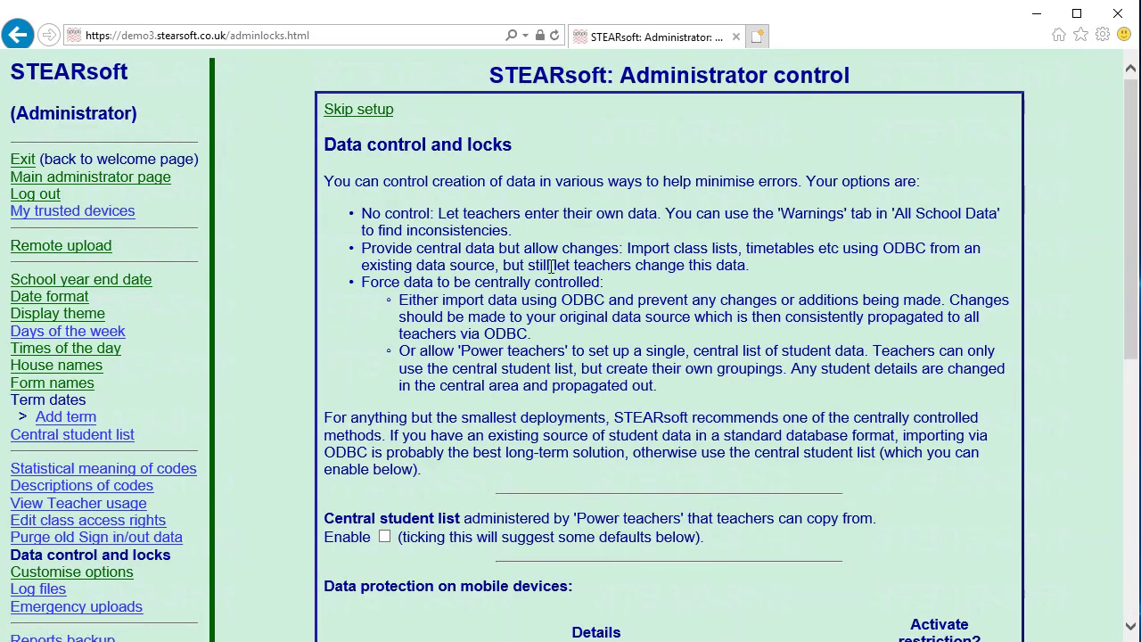
- Enable the central student list, block mobile backups, auto-delete mobile data after 30 days, and save
triple_click(355, 521)
click(369, 532)
click(385, 536)
scroll(570, 526, down, 4)
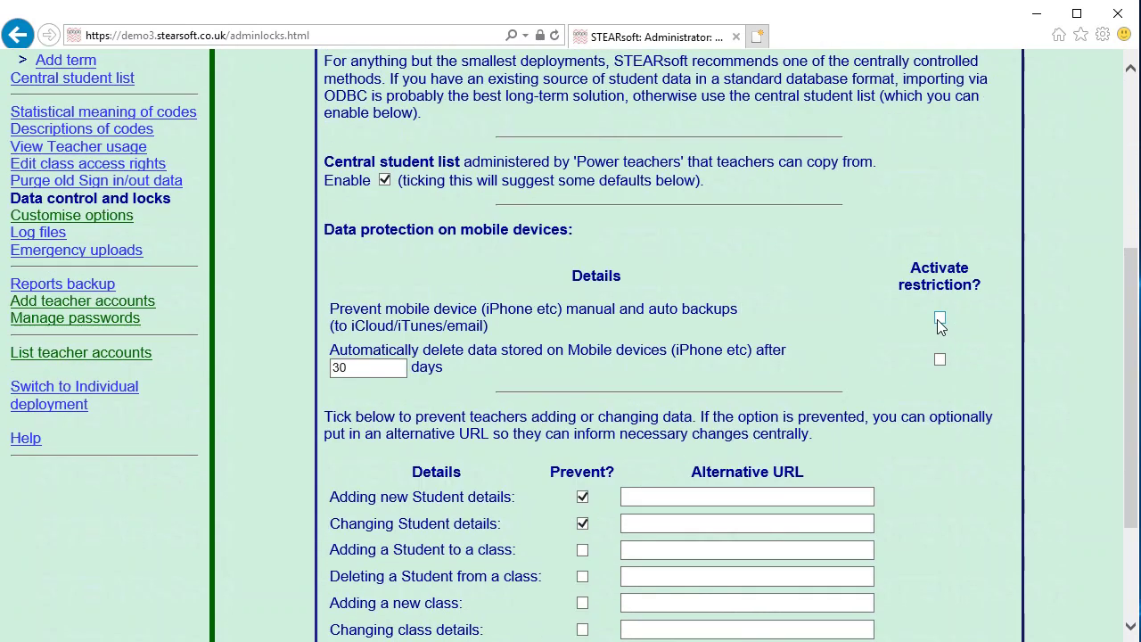
click(940, 319)
click(940, 360)
scroll(819, 318, down, 2)
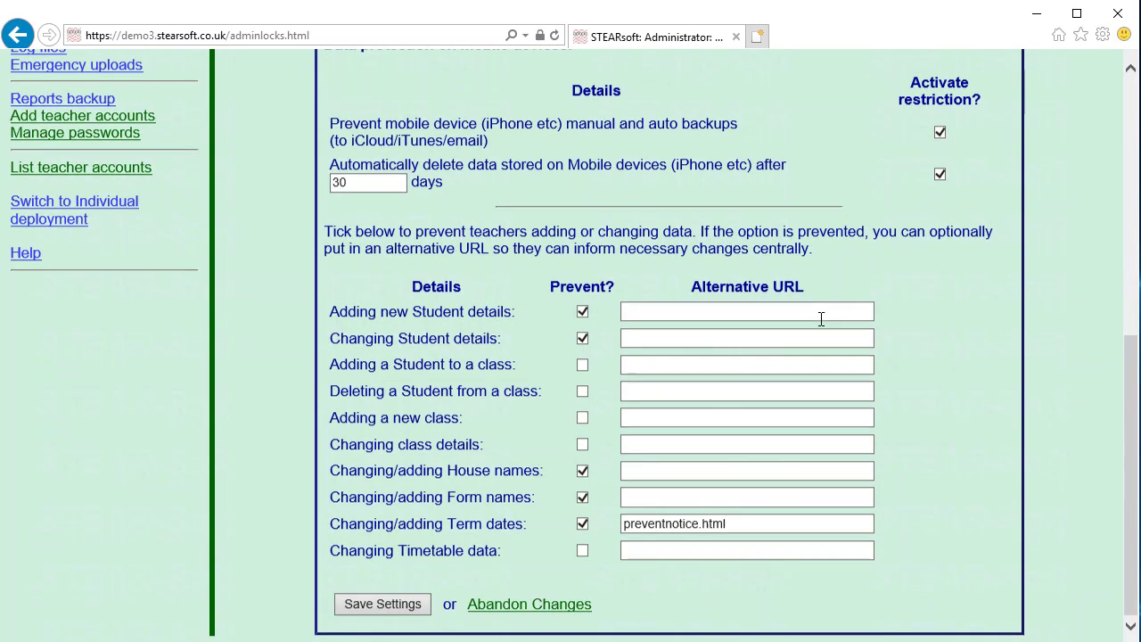
click(377, 603)
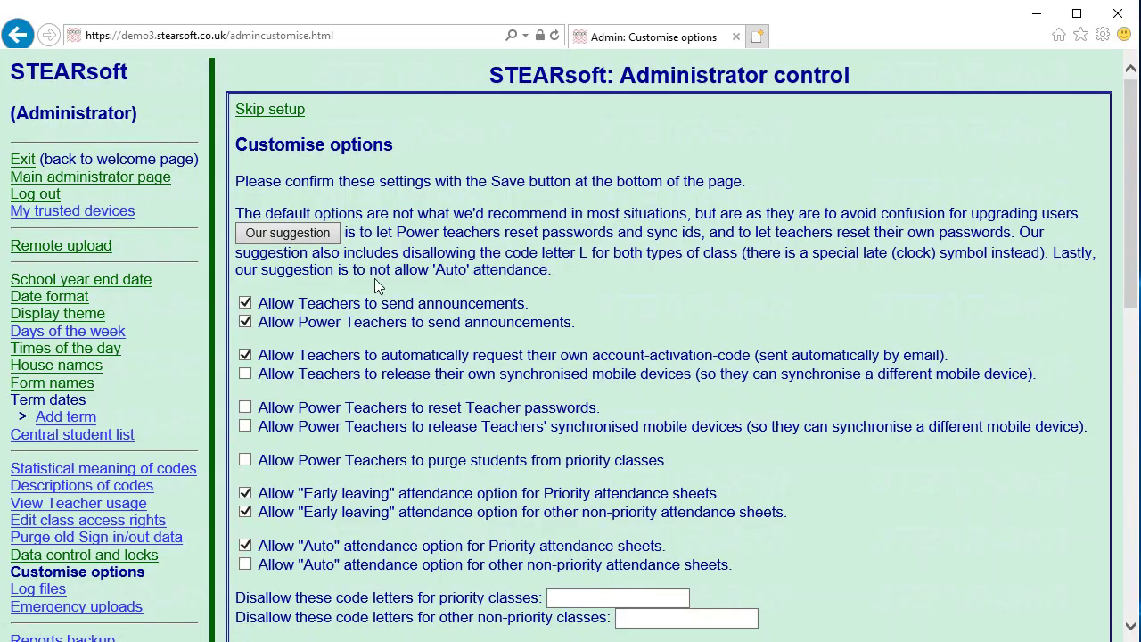
- Apply 'Our suggestion' customise options, save them, and go to Add multiple teacher accounts
click(281, 234)
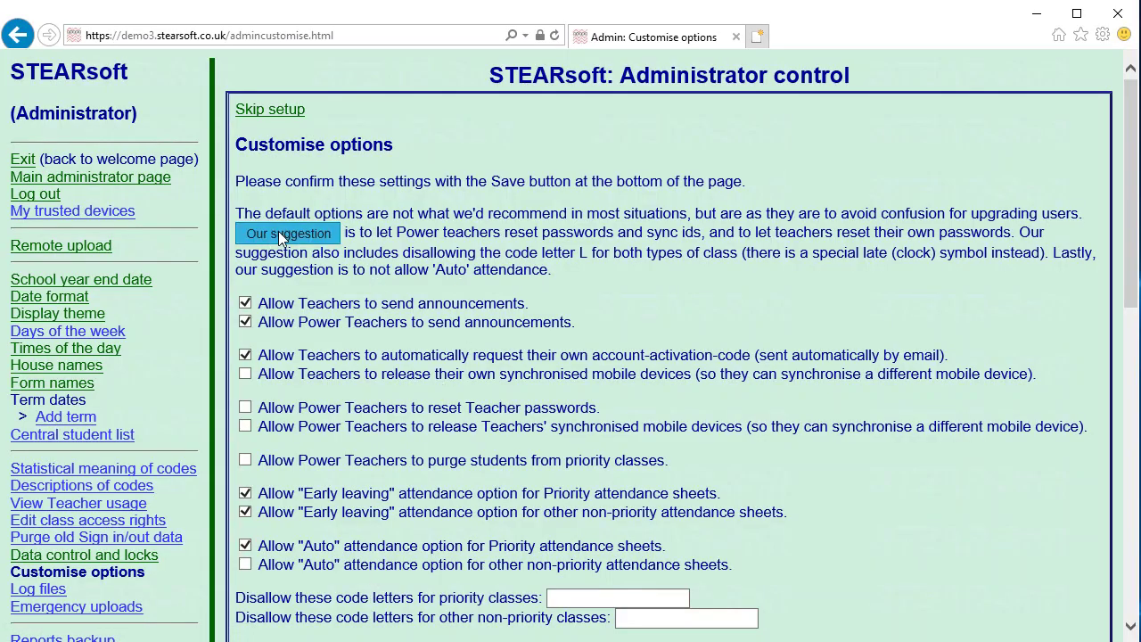
scroll(461, 401, down, 3)
scroll(461, 401, down, 5)
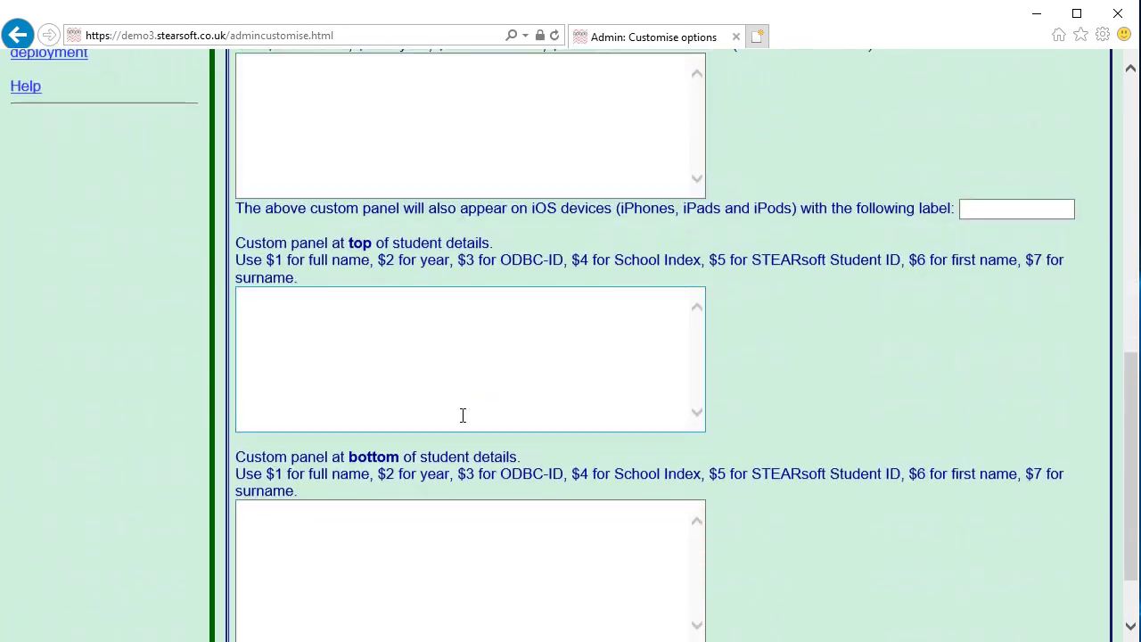
click(294, 584)
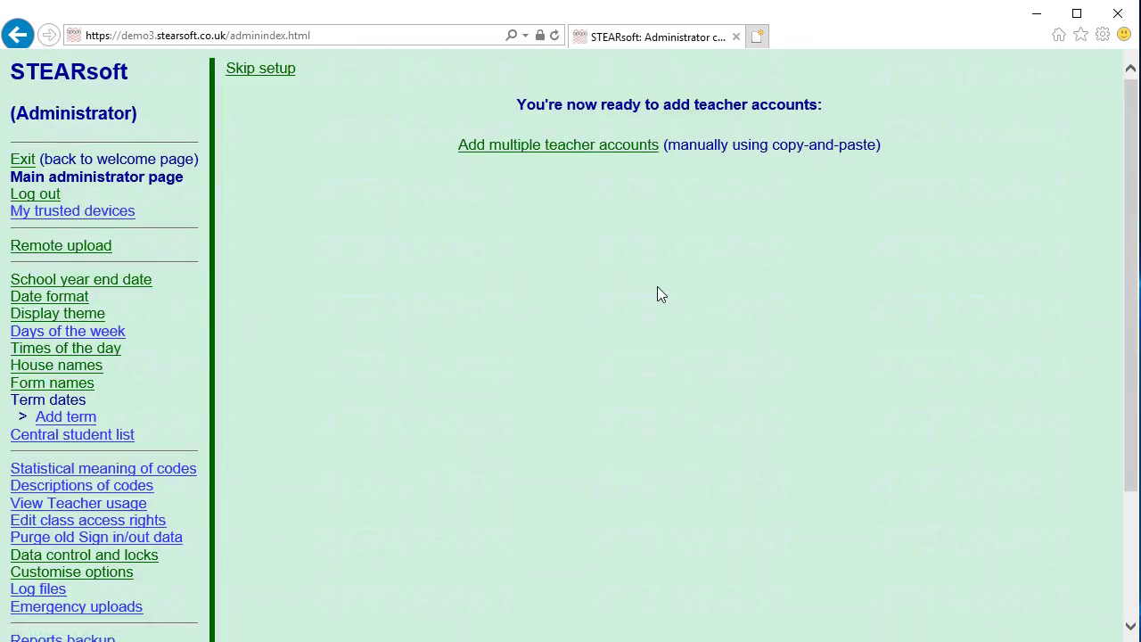
click(532, 147)
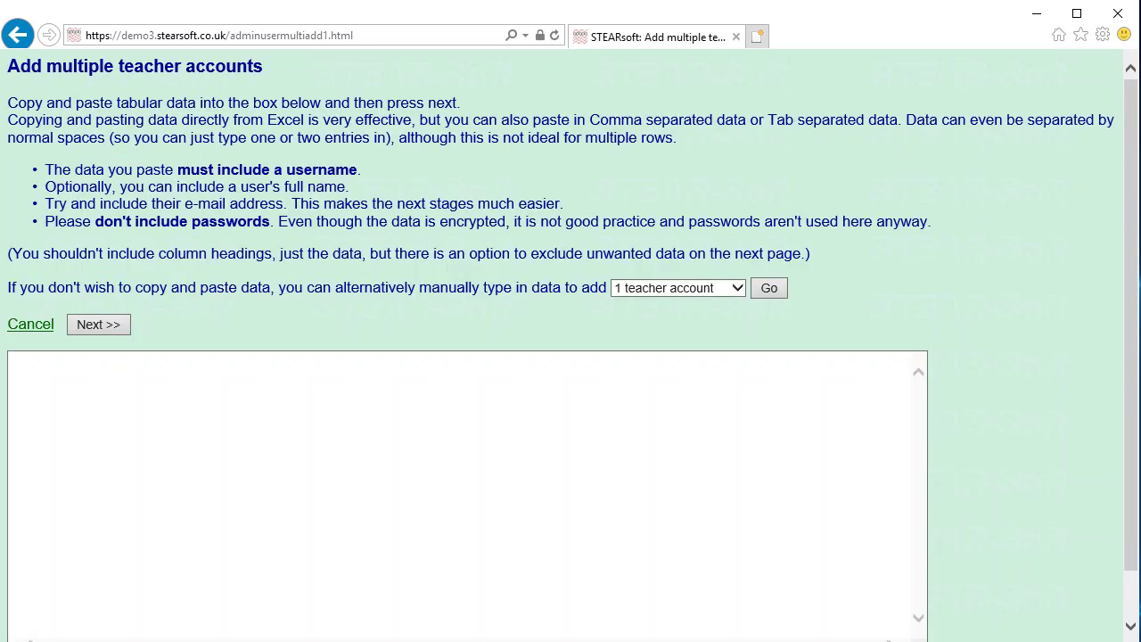
- Paste the header and five demo teacher rows (A1:E6) from demo-teacher-accounts.xlsx into the bulk-add box, then continue
key(alt+Tab)
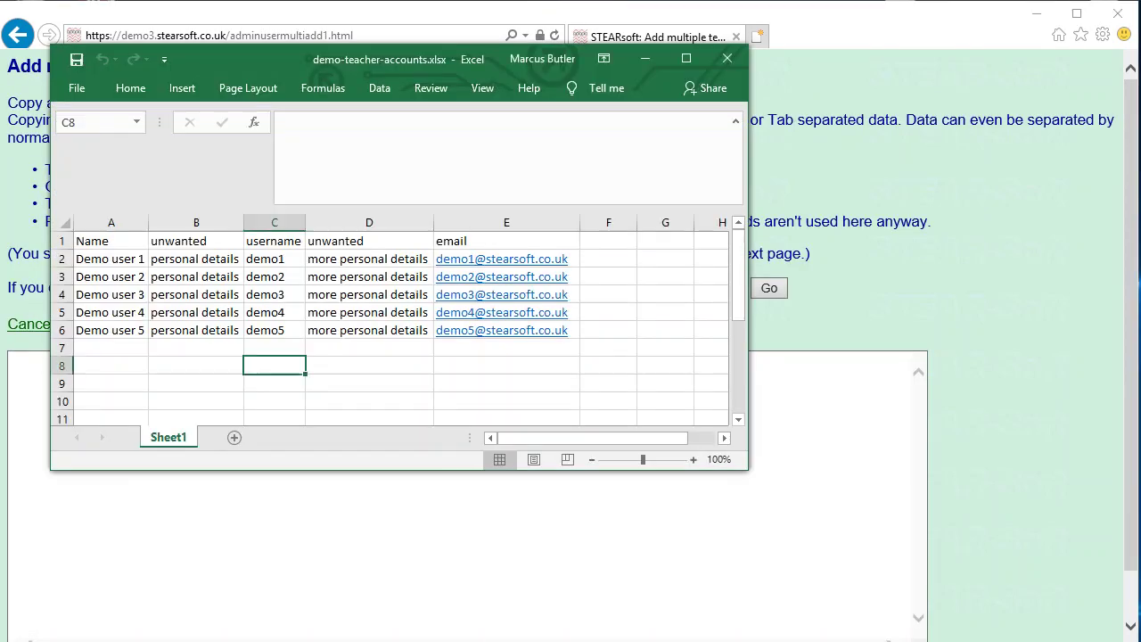
drag(433, 59, 701, 66)
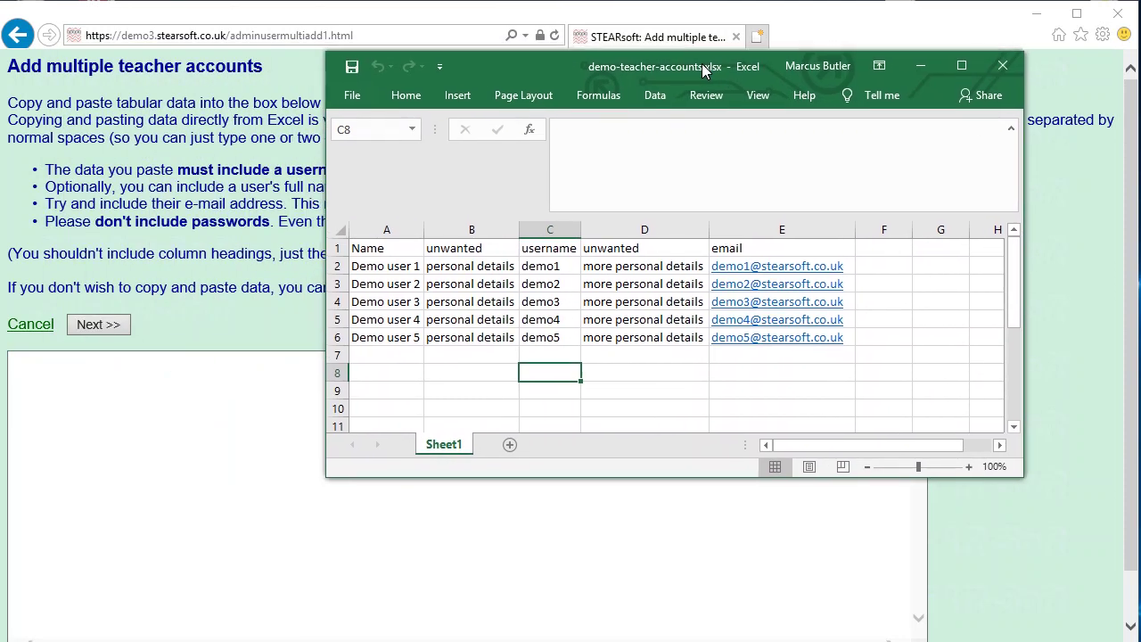
drag(373, 250, 771, 346)
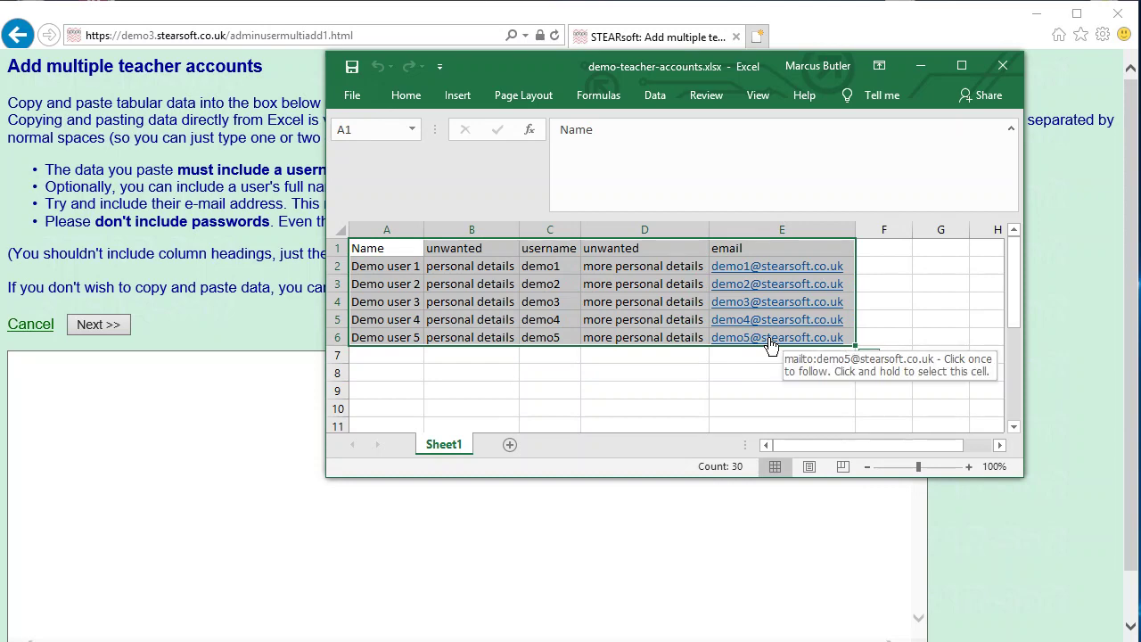
key(ctrl+c)
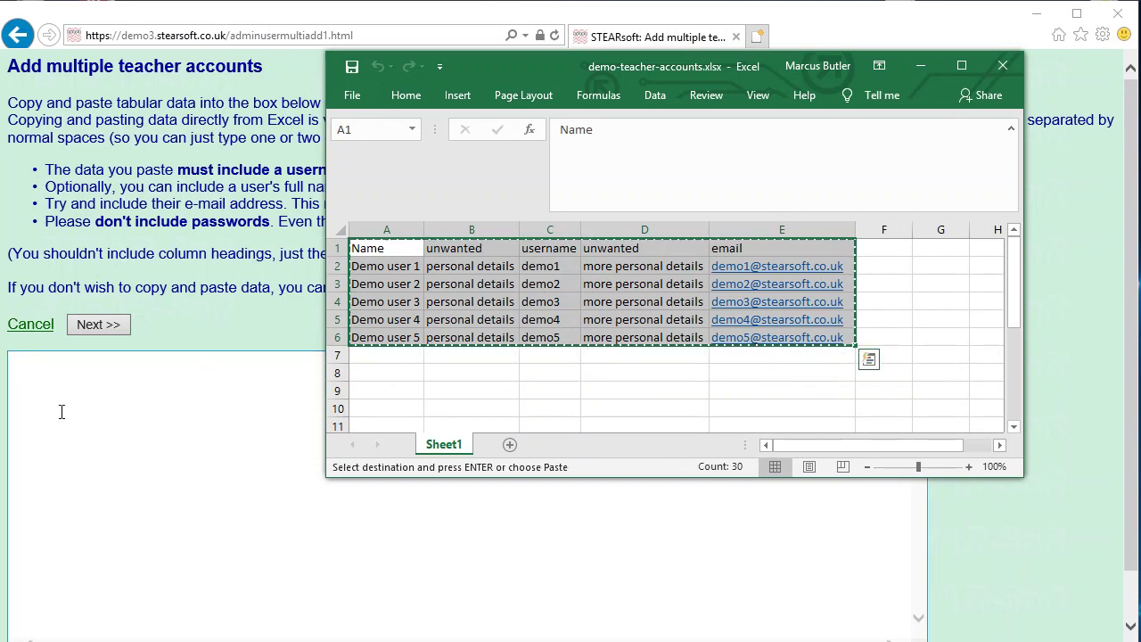
click(146, 433)
key(ctrl+v)
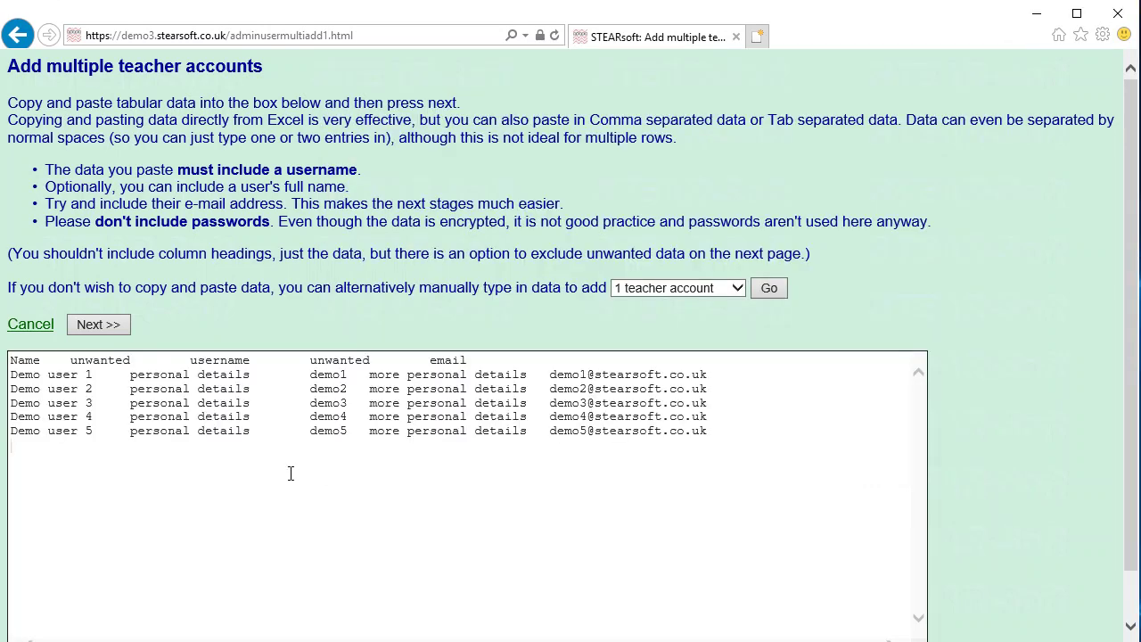
click(103, 329)
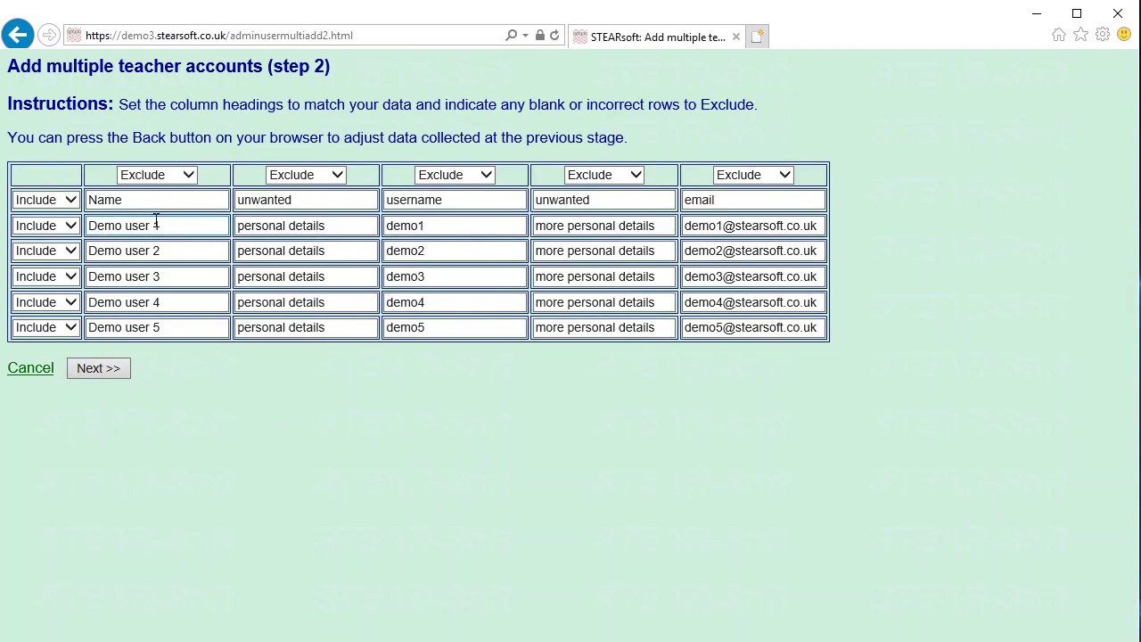
- Exclude the heading row and map the columns to Name (1), Username and Email
click(70, 201)
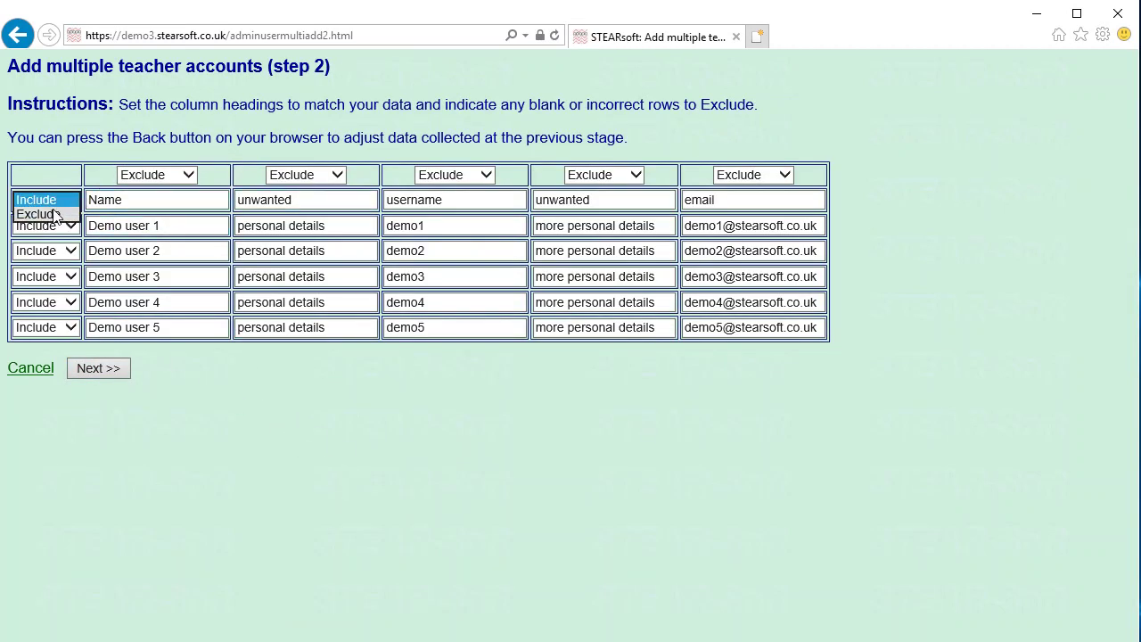
click(40, 214)
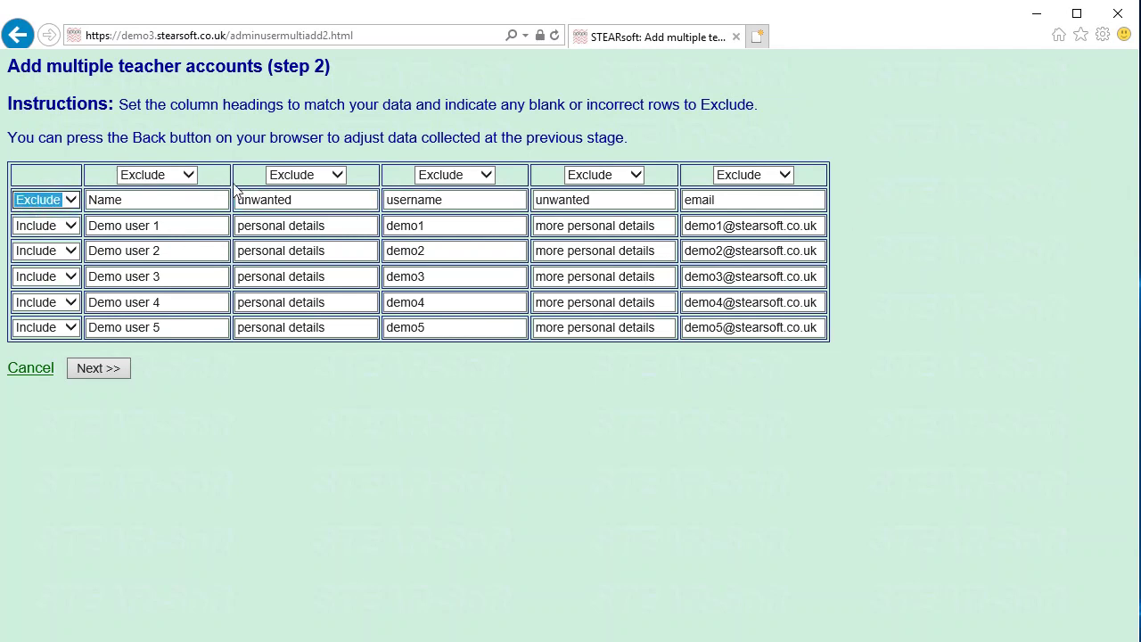
click(159, 174)
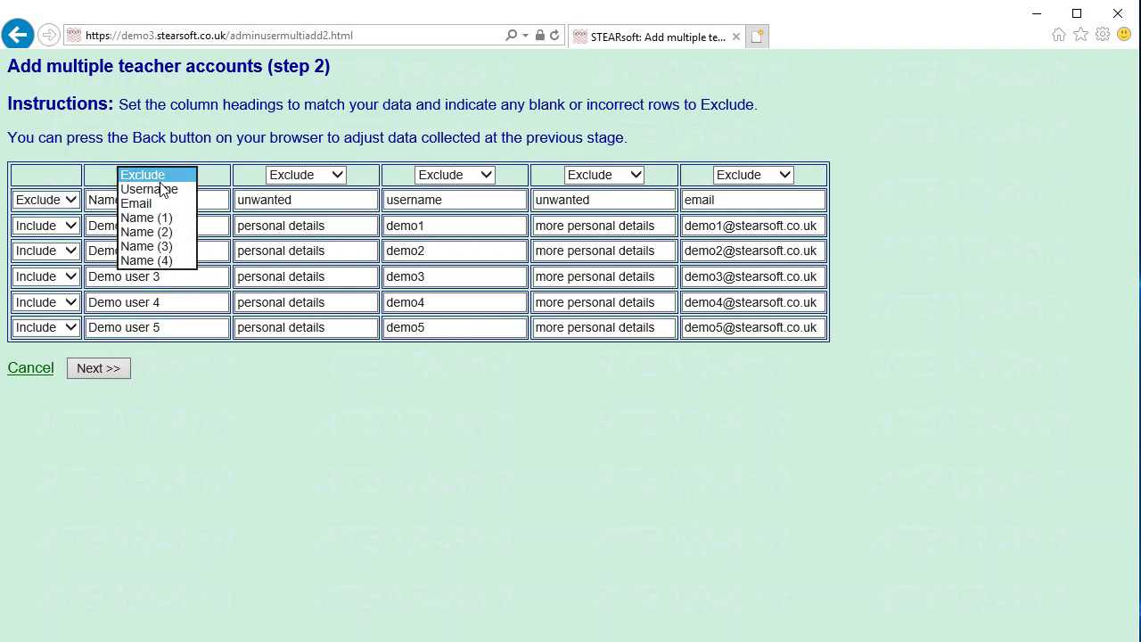
click(160, 218)
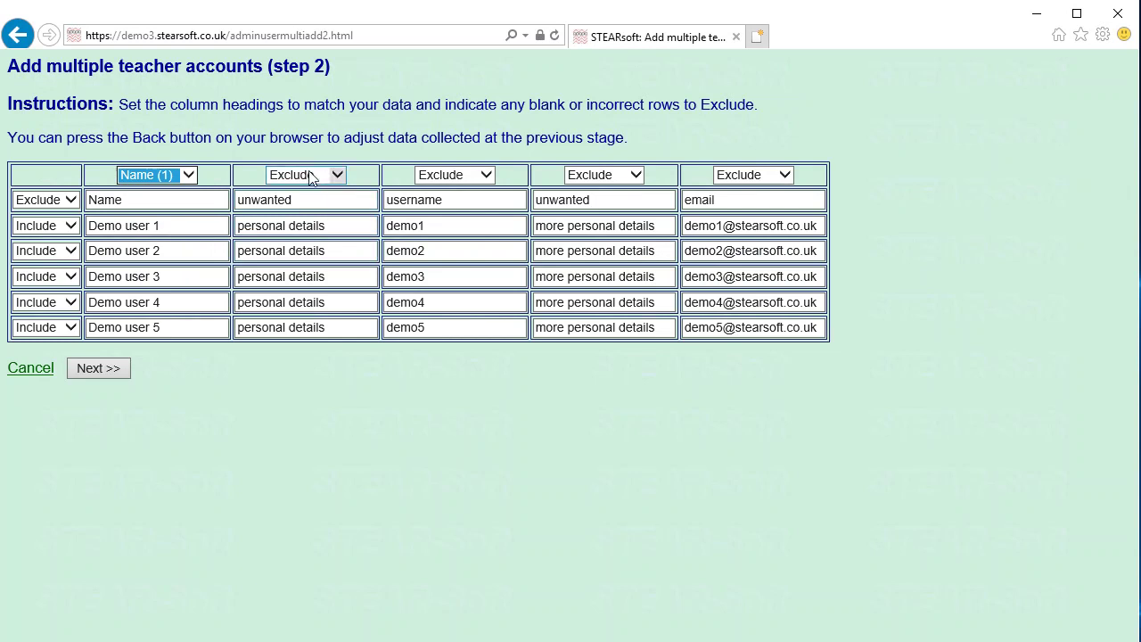
click(475, 178)
click(473, 188)
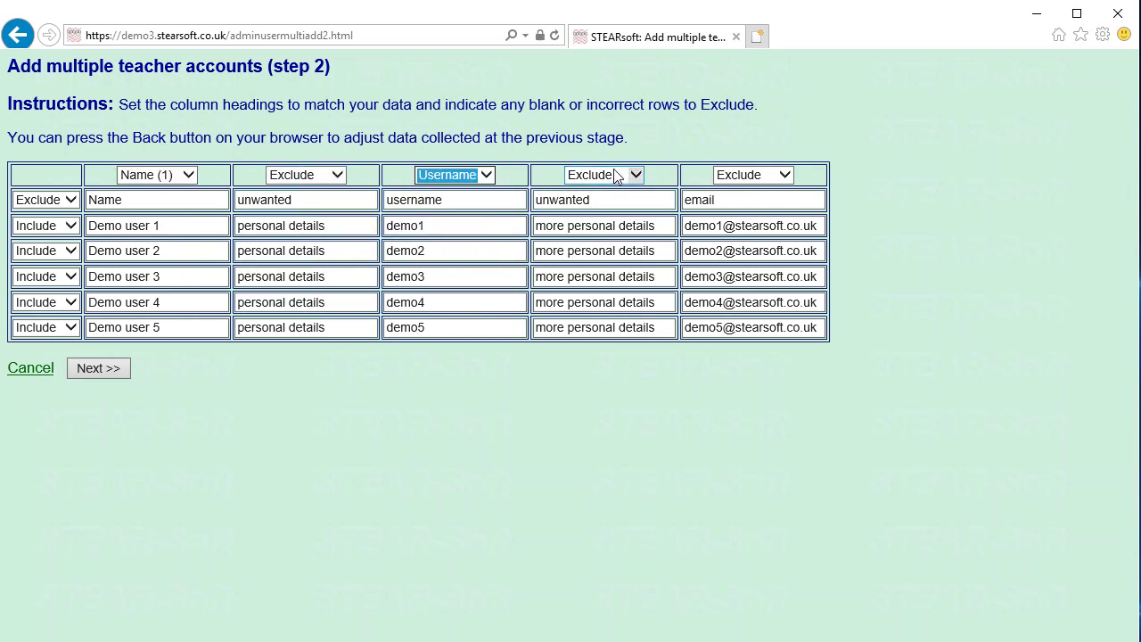
click(771, 179)
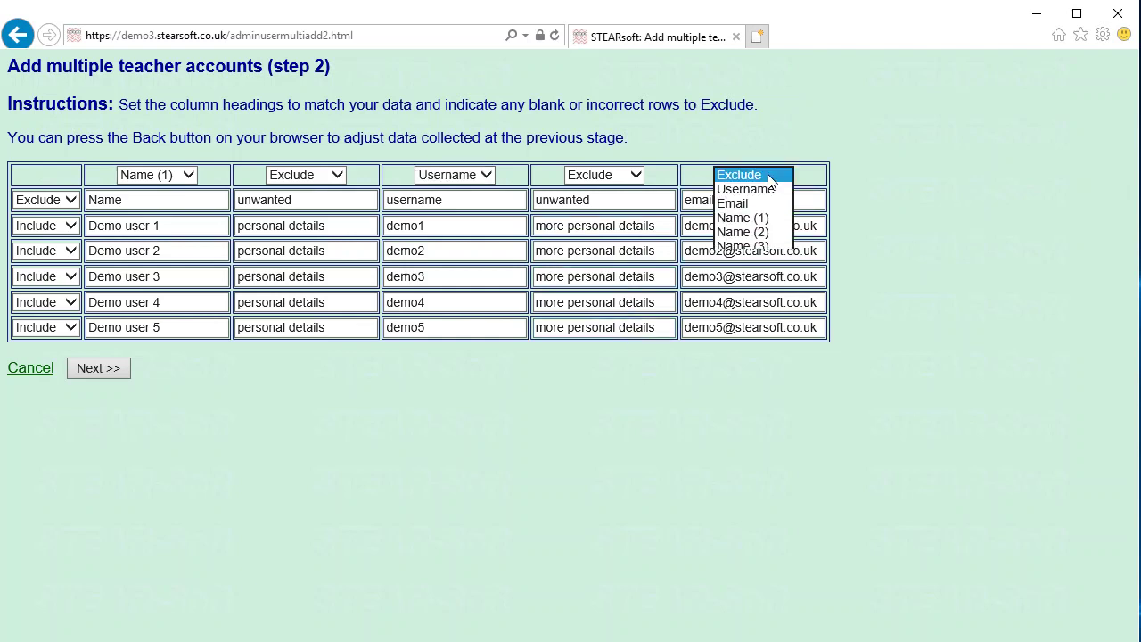
click(760, 203)
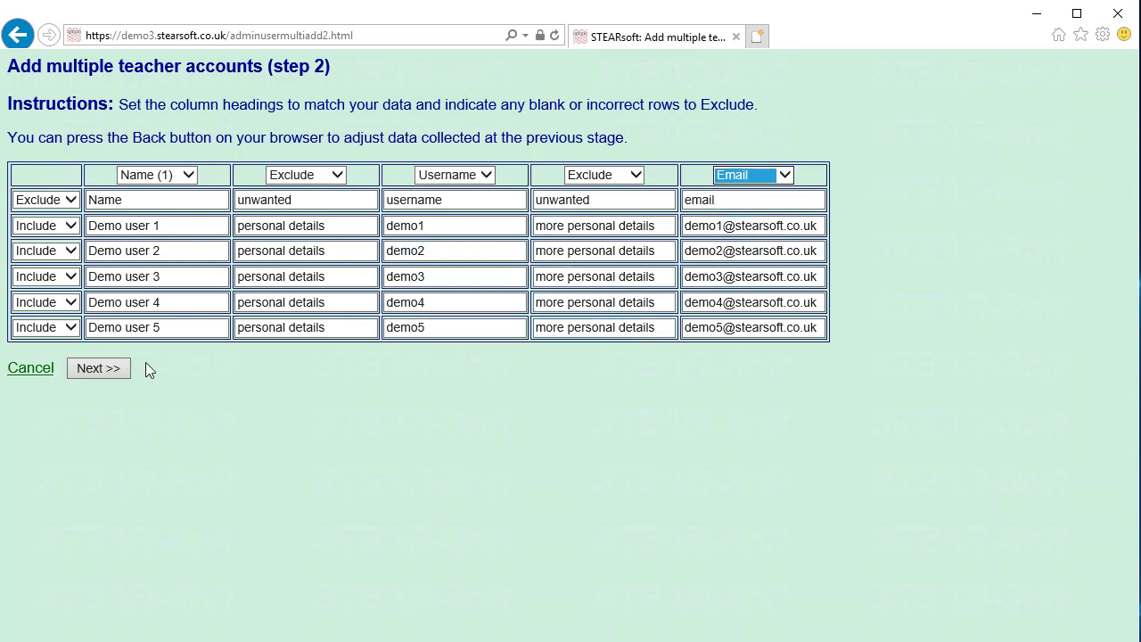
- Accept the checked data and finish importing teacher accounts demo1 to demo5
click(111, 368)
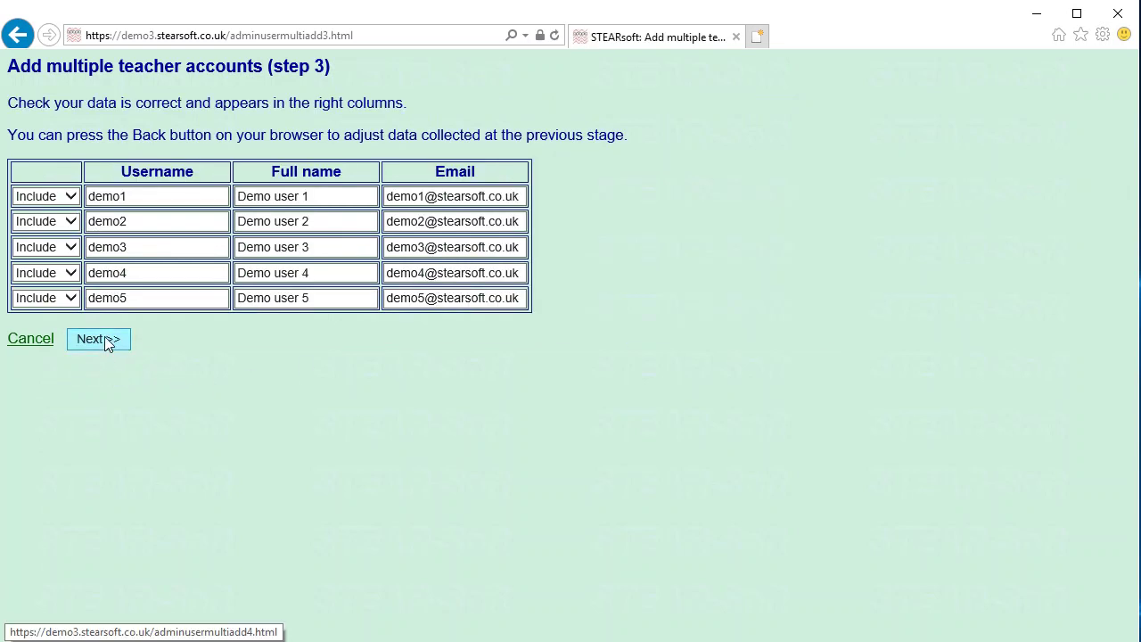
click(100, 339)
click(107, 346)
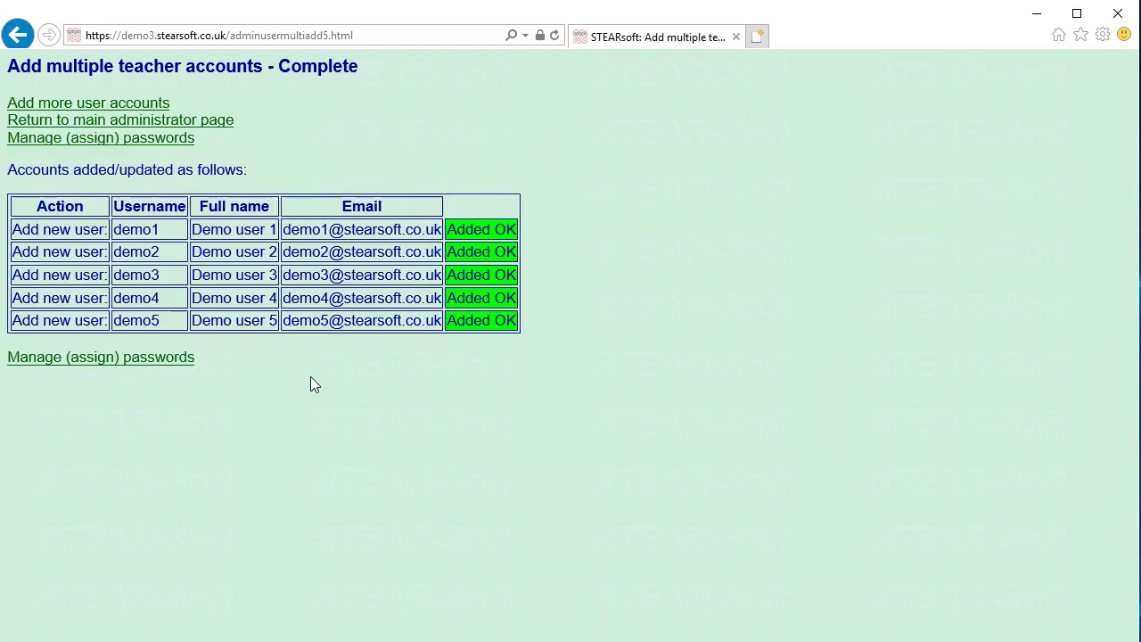
- Select all five password-less demo accounts and email them account-activation codes
click(77, 359)
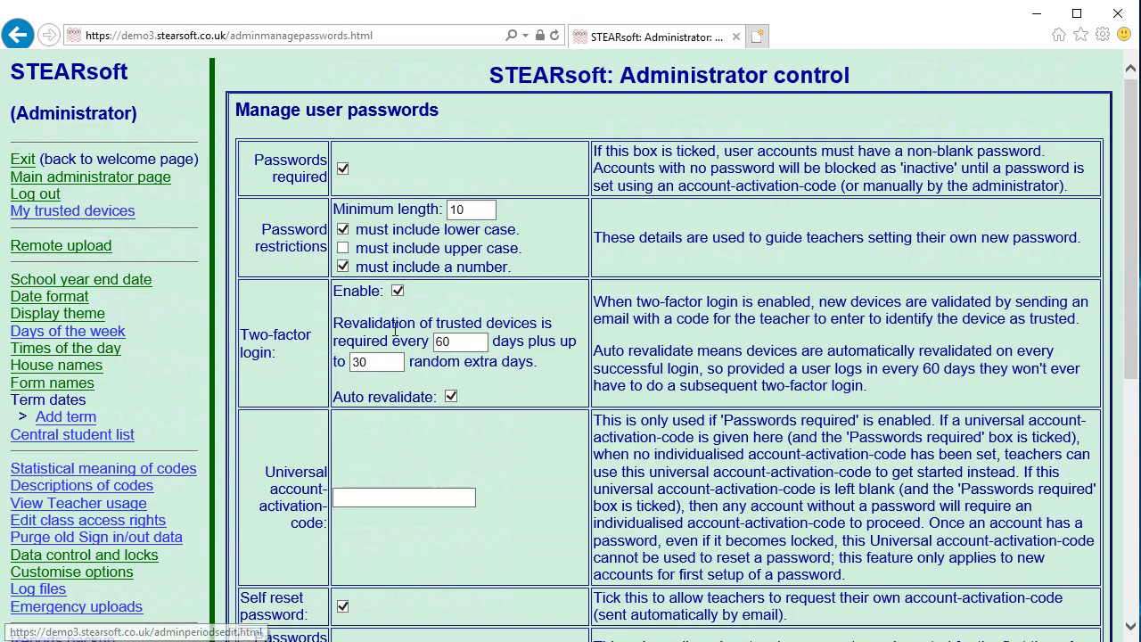
scroll(503, 264, down, 5)
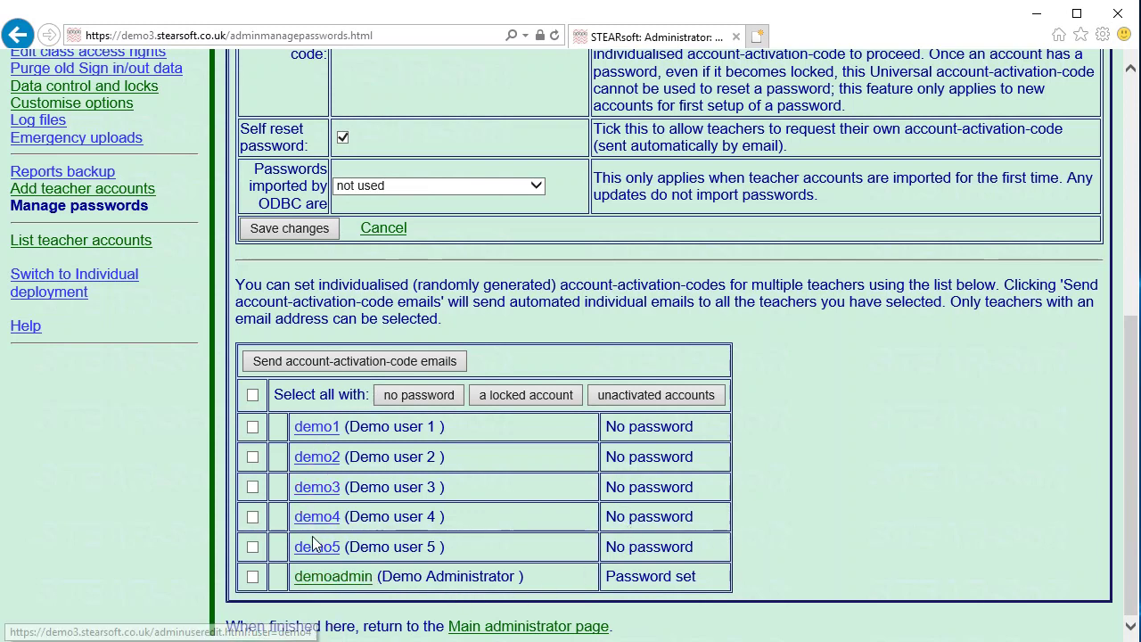
click(417, 394)
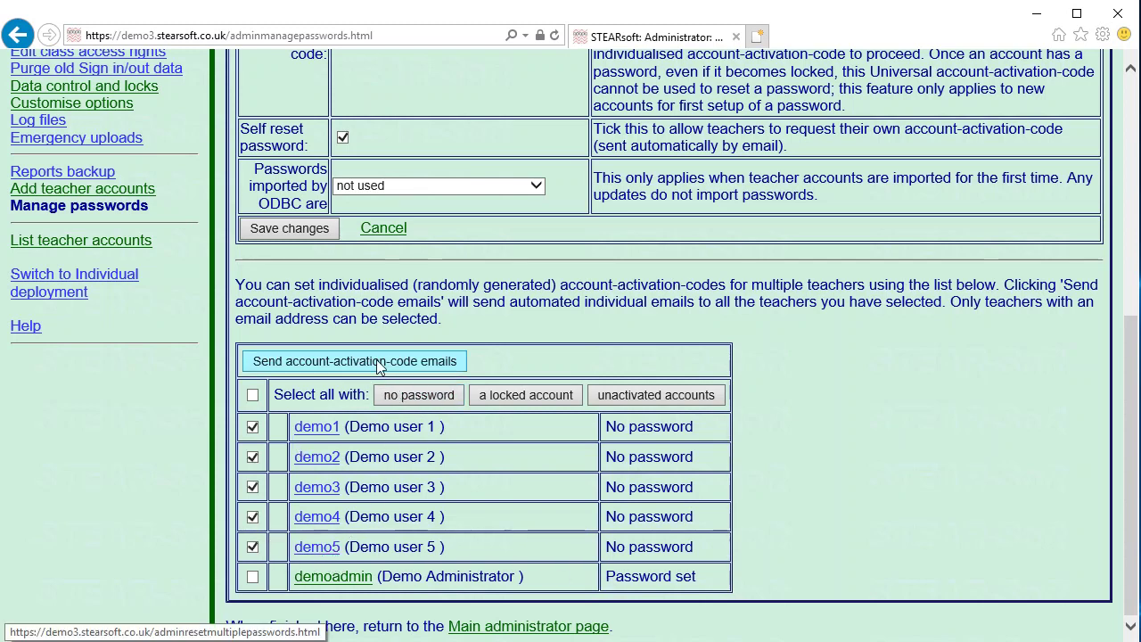
click(321, 367)
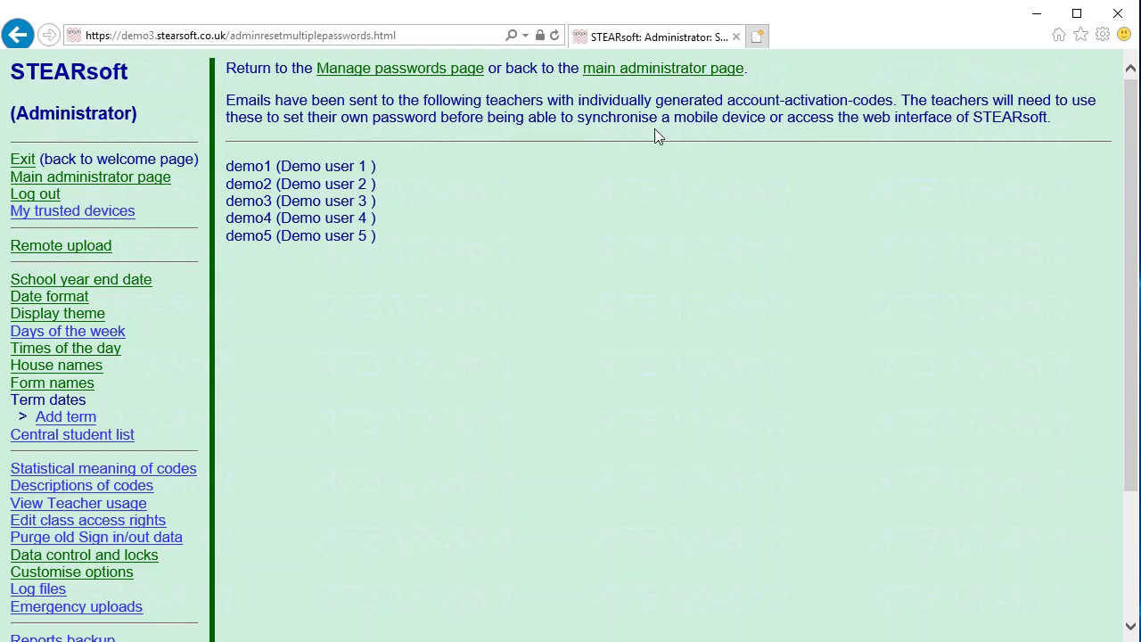
- Go back to the main administrator page showing demo1–demo5 and demoadmin
click(642, 69)
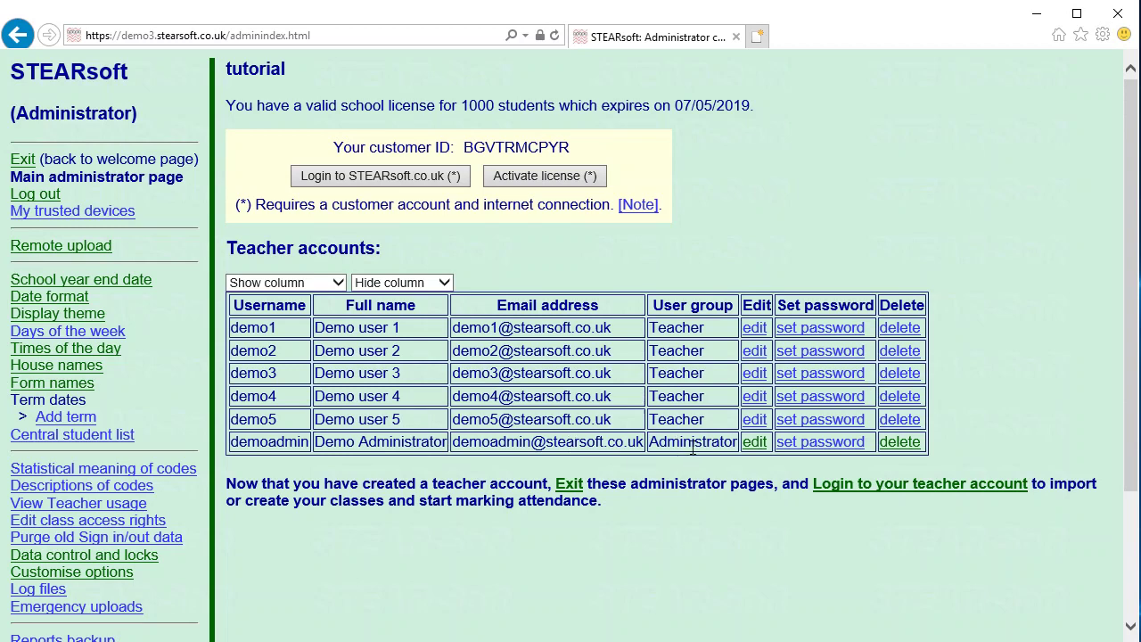
- Change demo1's user group from Teacher to Administrator and save it
drag(692, 448, 607, 444)
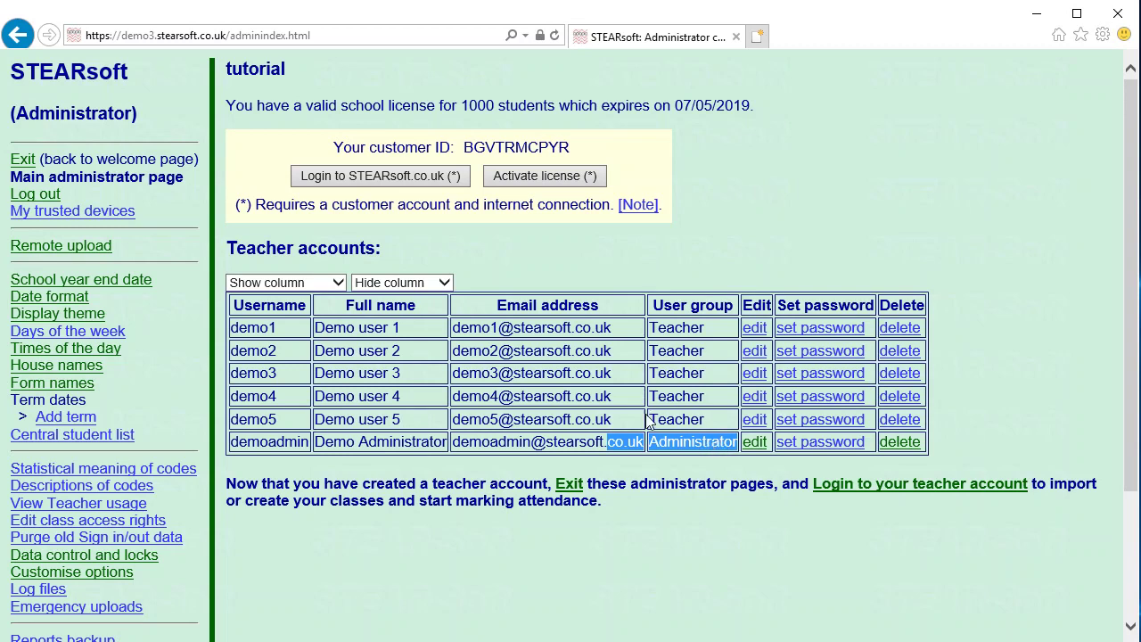
click(754, 329)
click(226, 289)
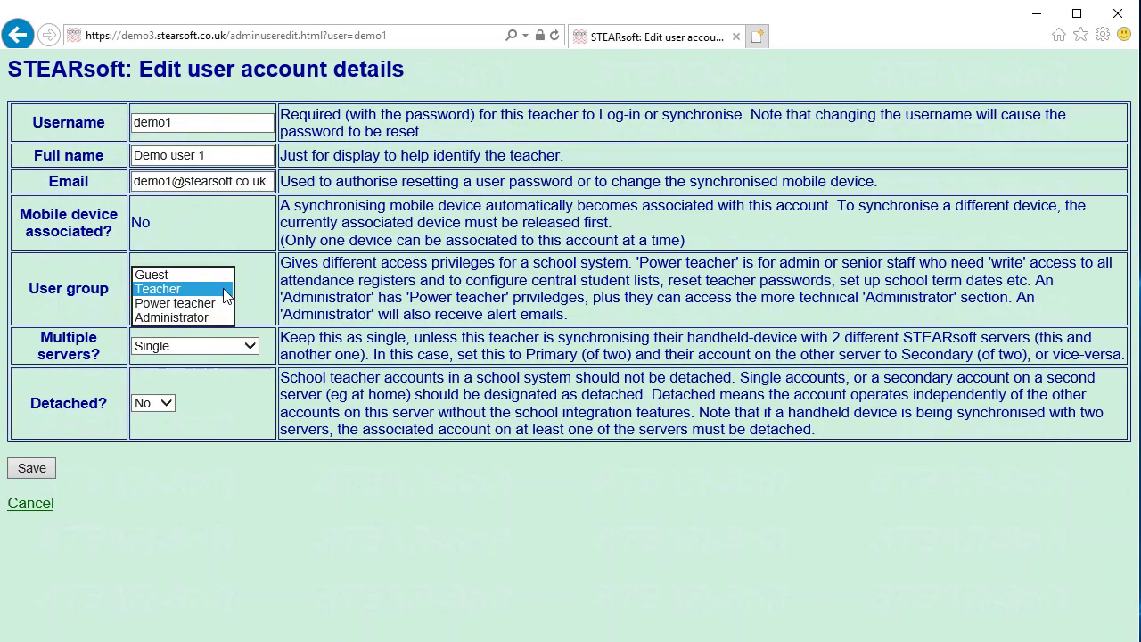
click(214, 317)
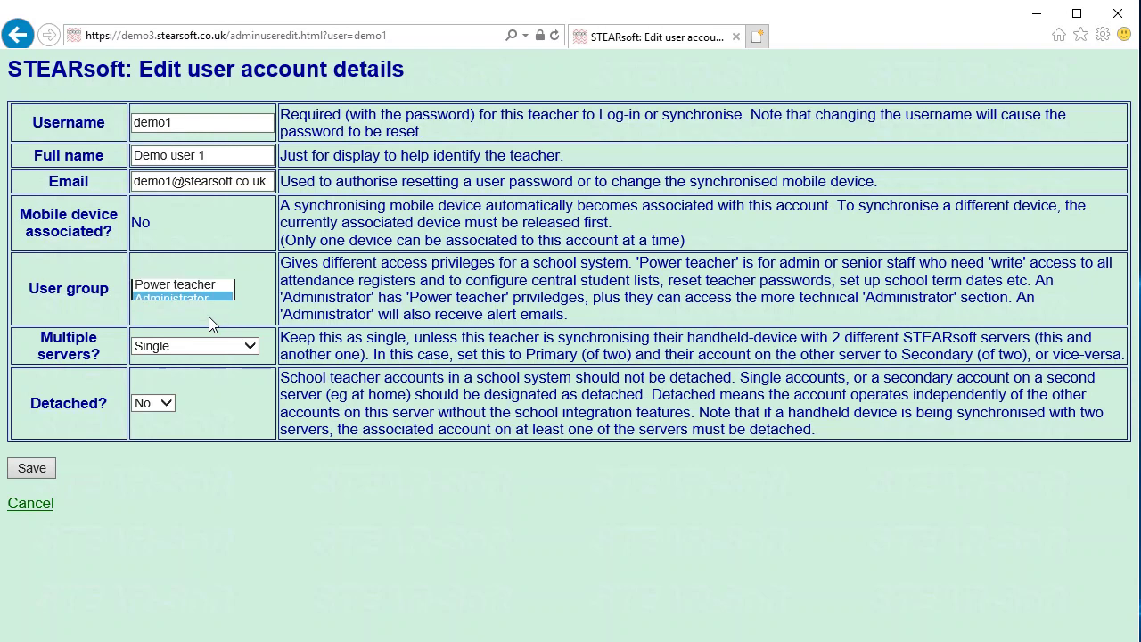
click(35, 468)
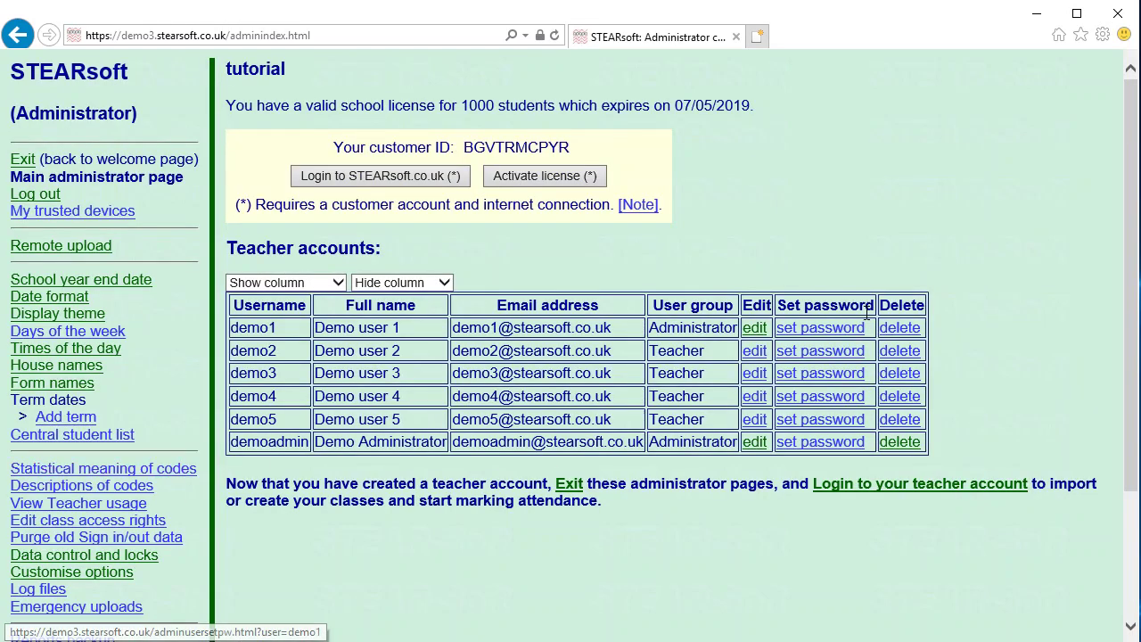